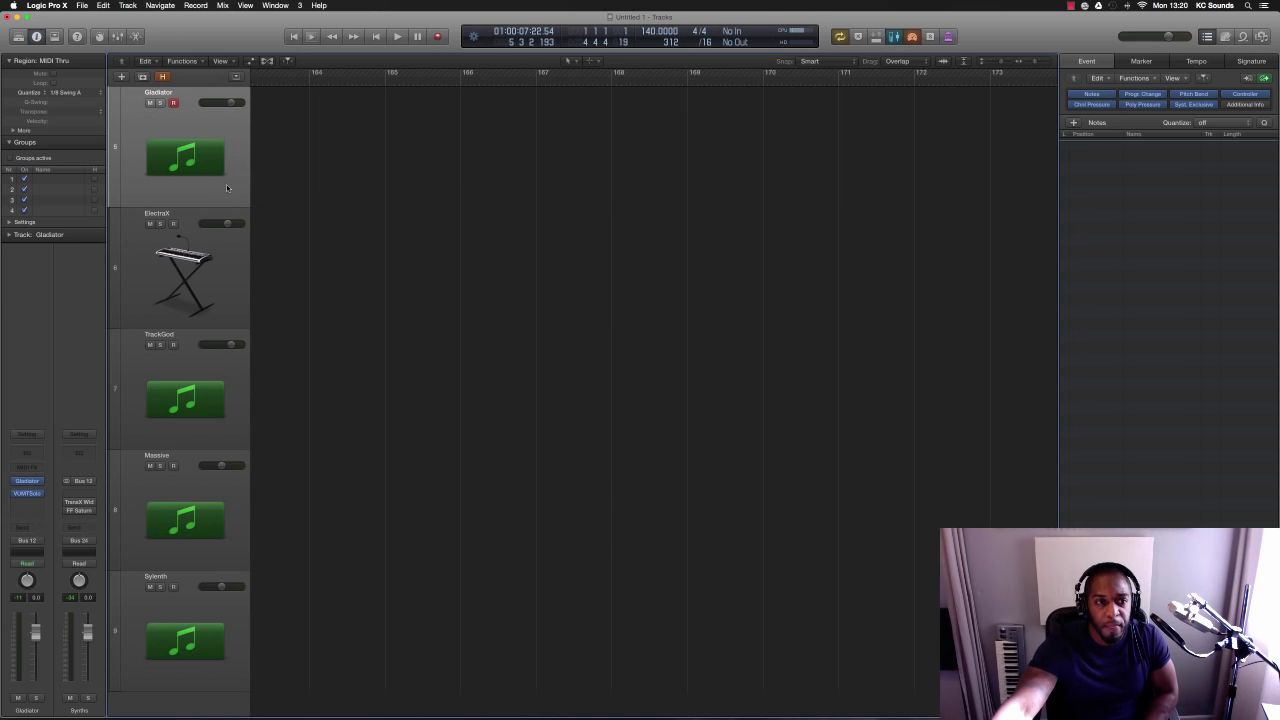
Browse Gladiator patches via BA Prophecy MF, Pad and Arpeggiator to TG Heavymetal MF, then select ElectraX
click(28, 484)
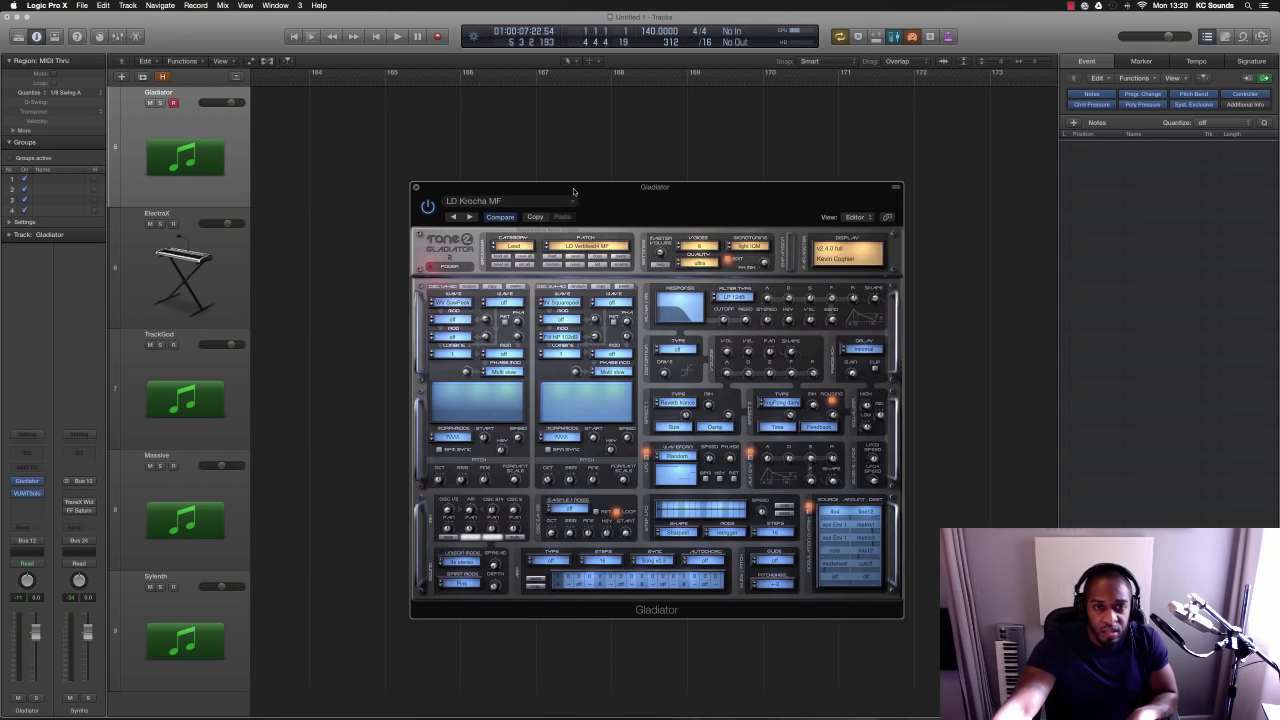
click(499, 250)
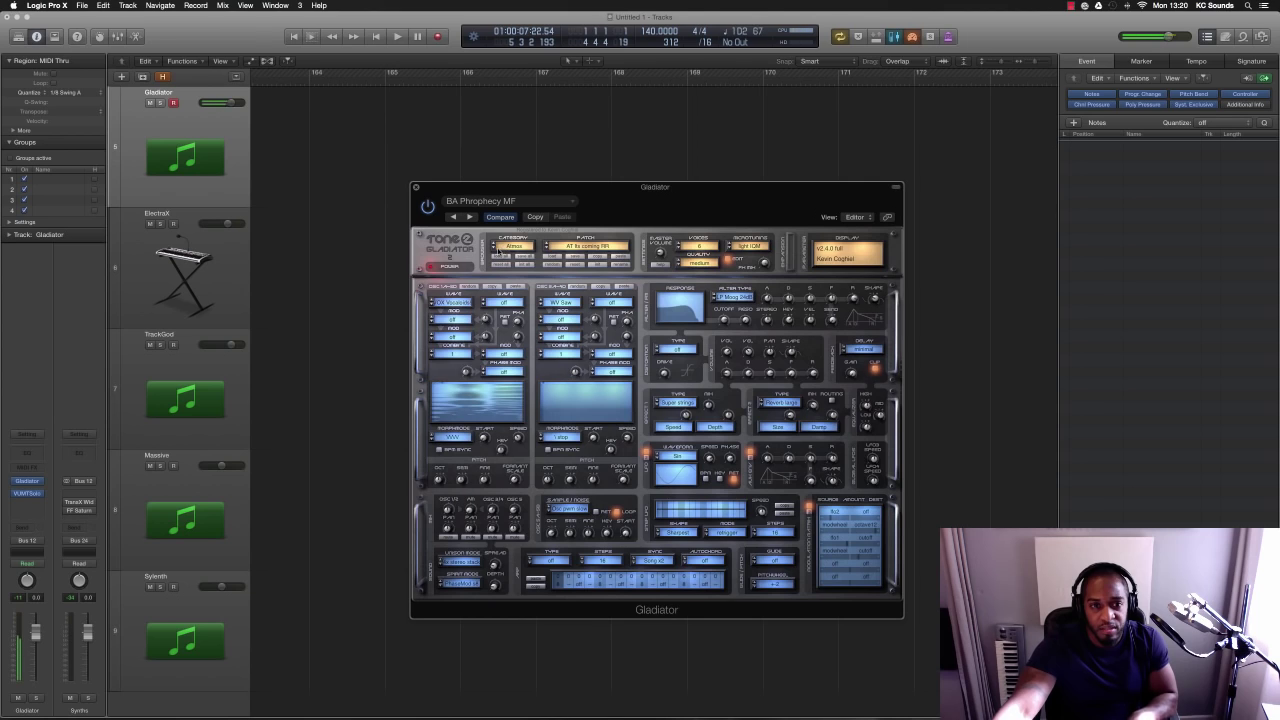
click(493, 246)
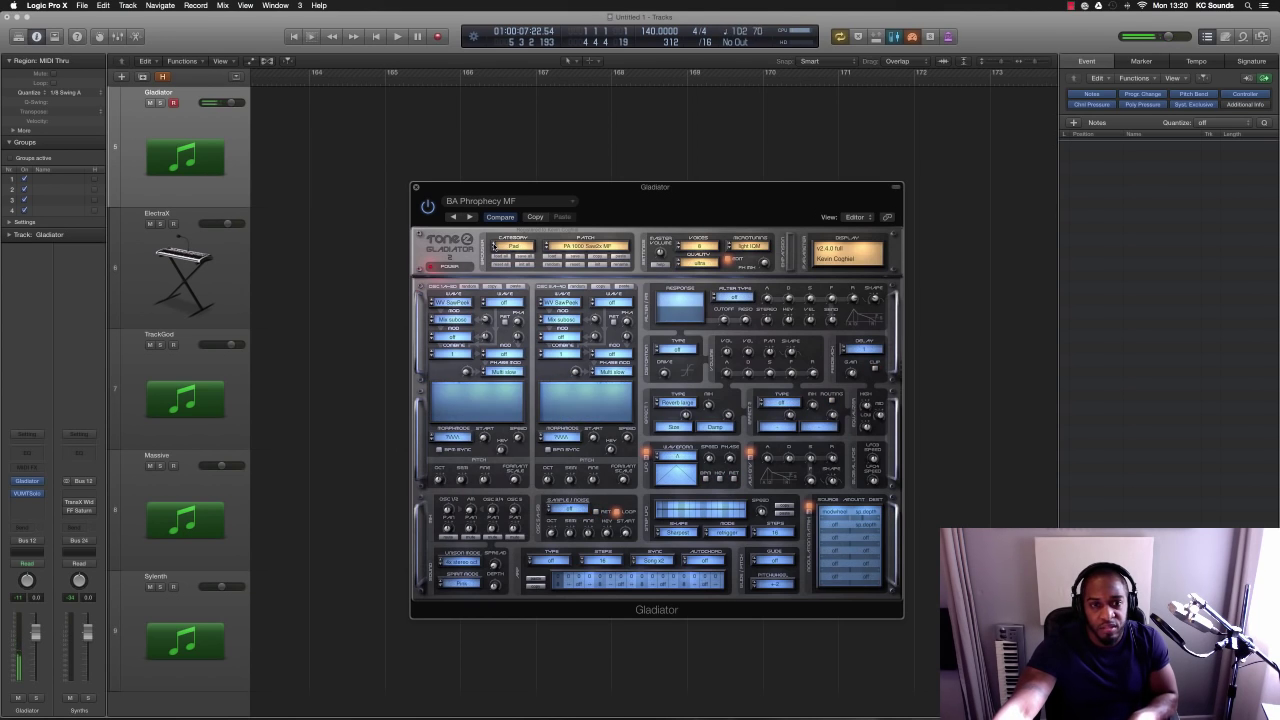
click(493, 246)
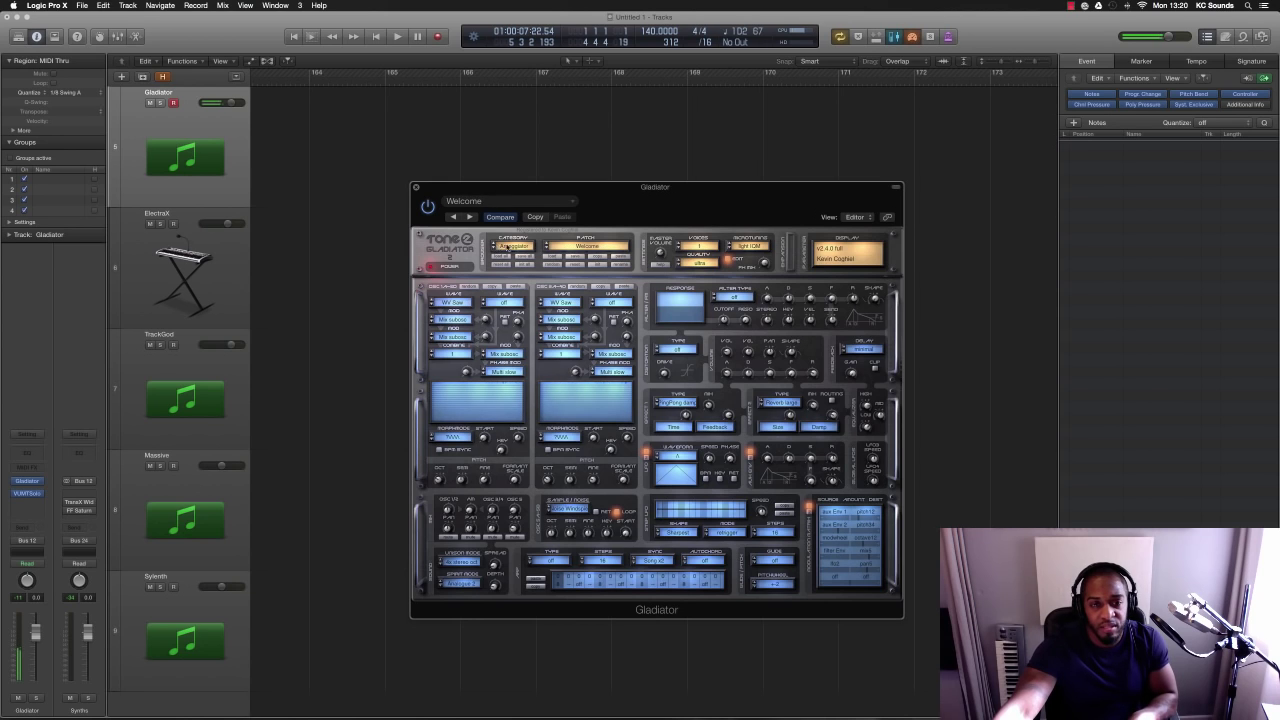
click(547, 250)
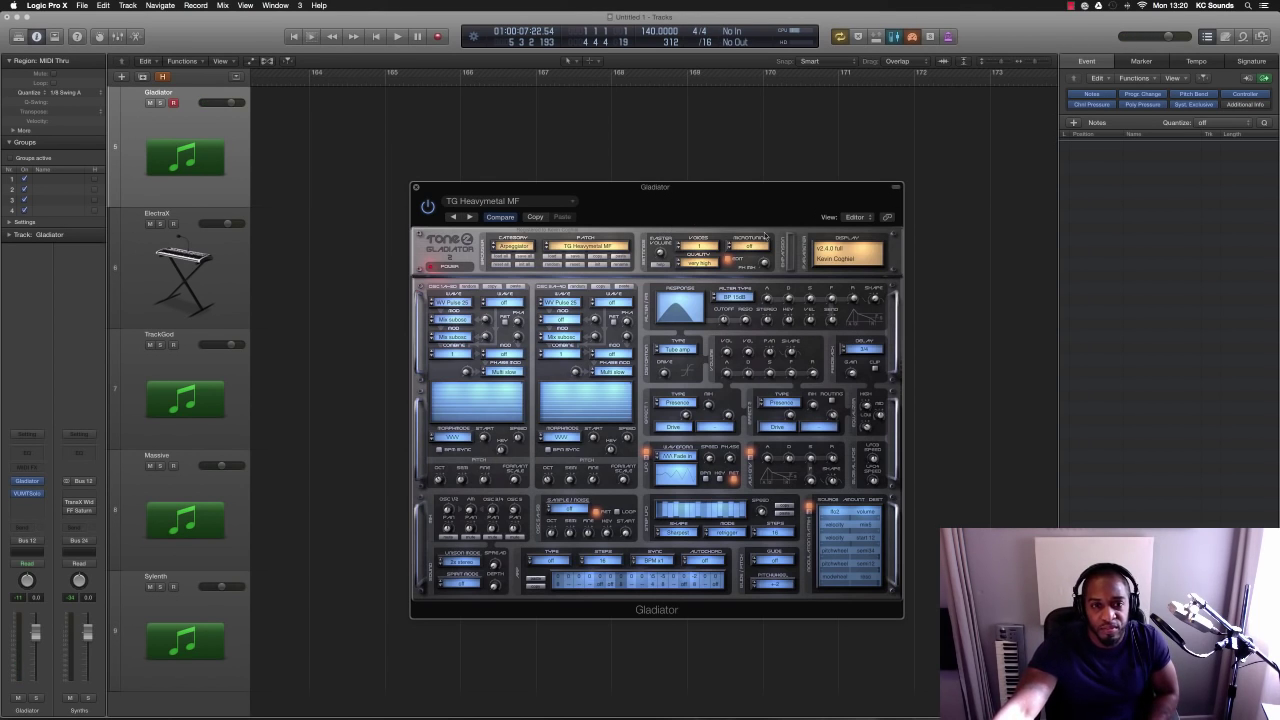
click(162, 316)
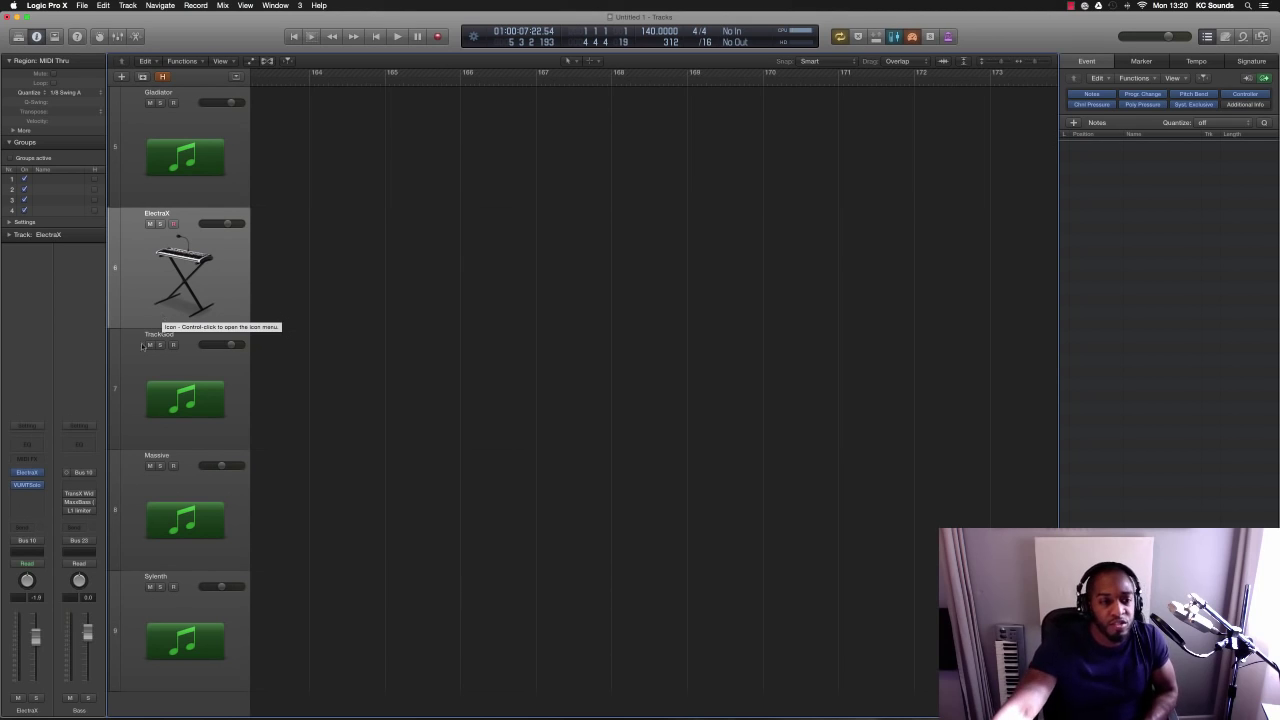
Open ElectraX and step through beatvid synth, Kace Synth and moving synth to trance synth
click(27, 473)
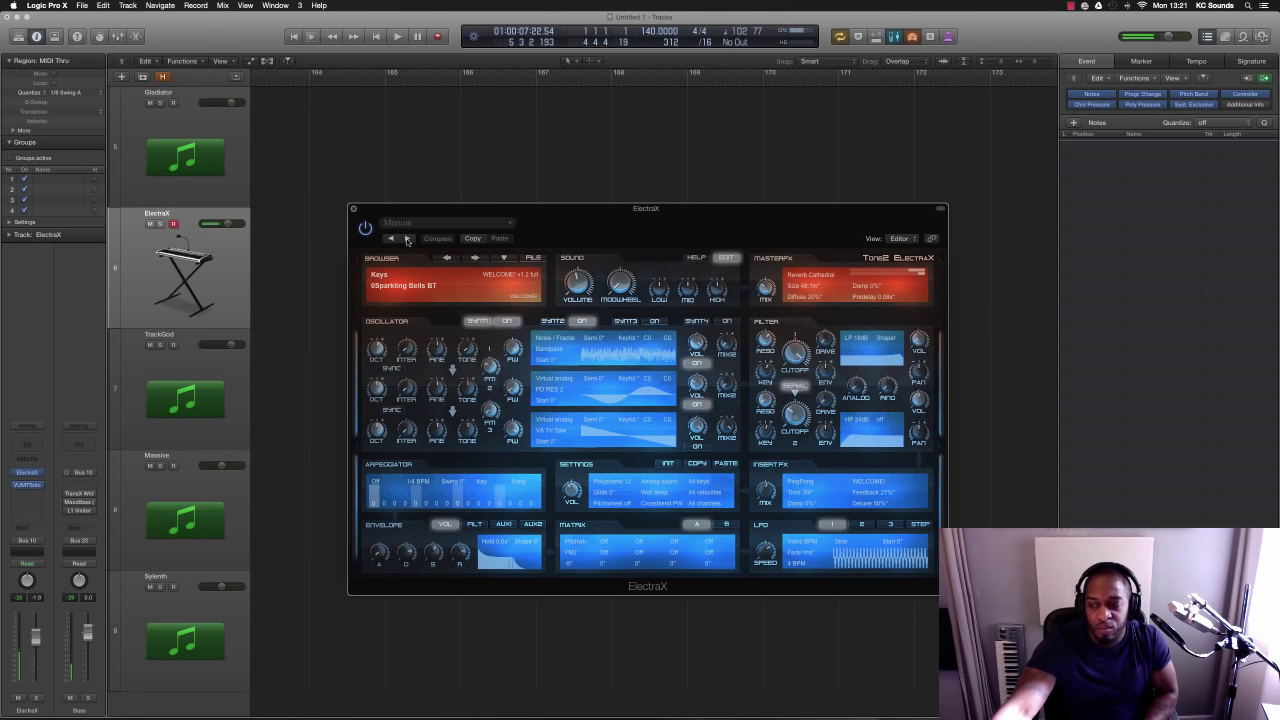
click(406, 240)
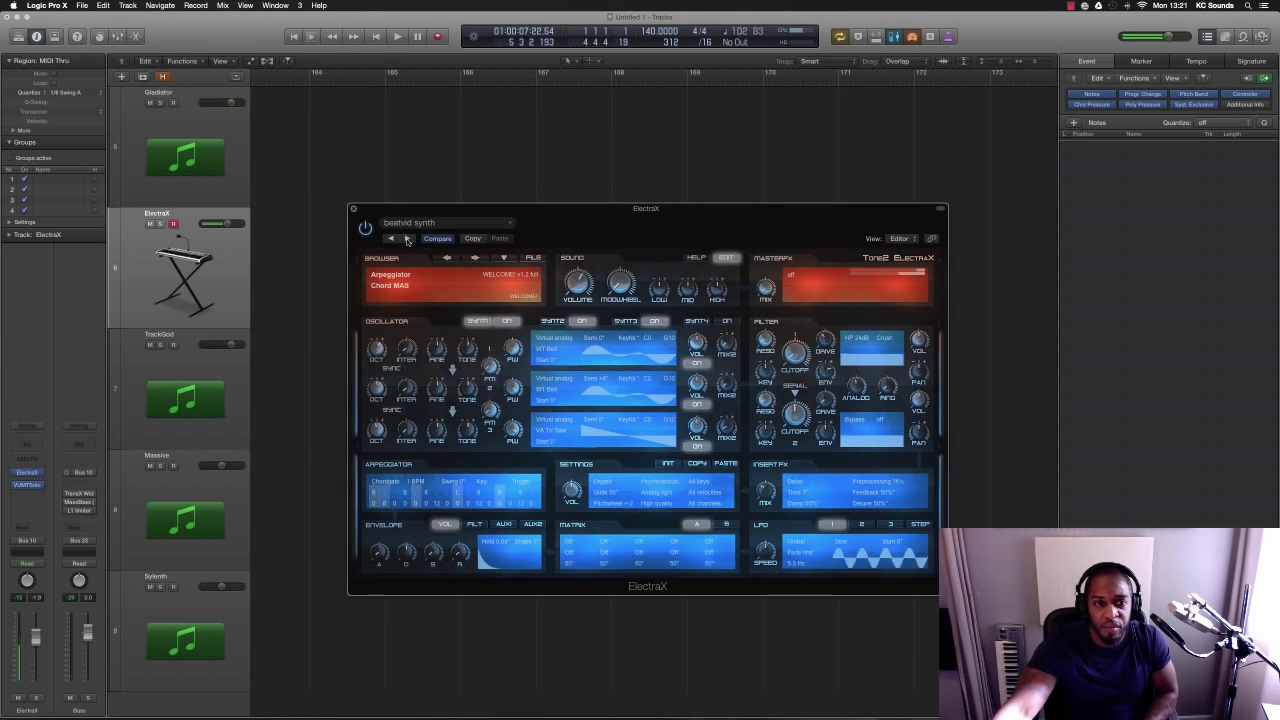
click(406, 240)
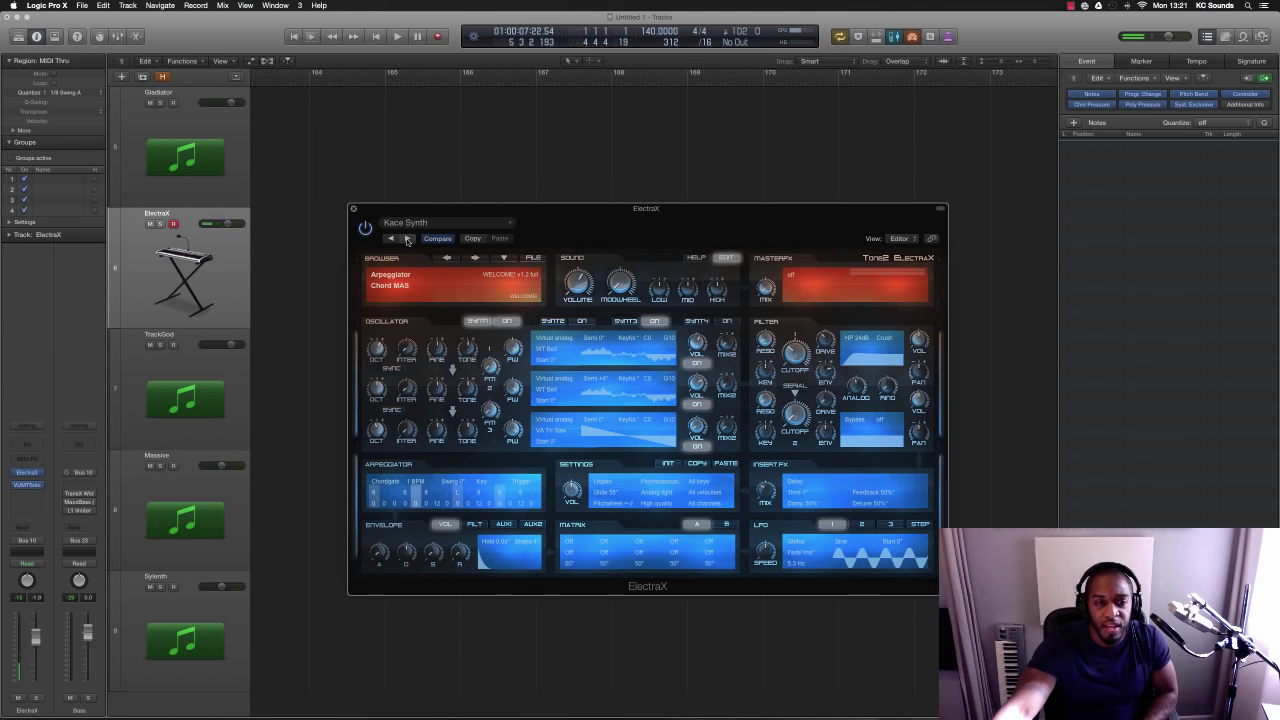
click(406, 240)
click(406, 240)
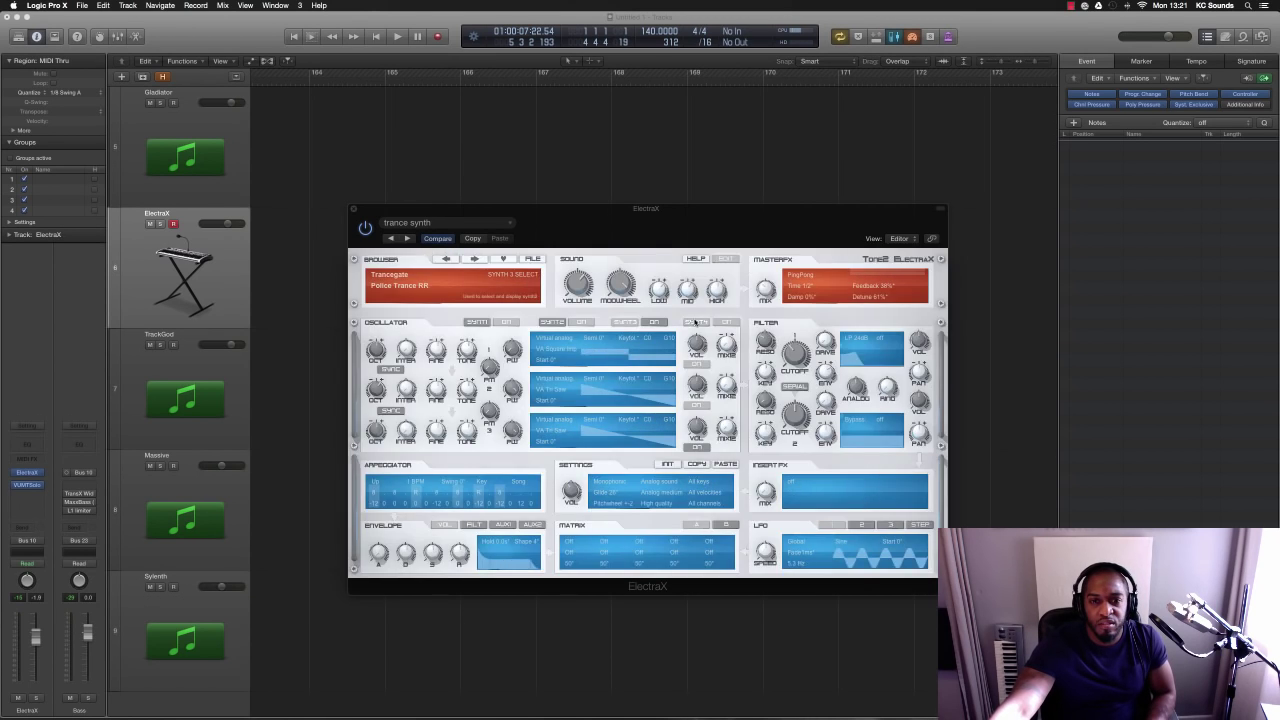
Compare ElectraX's SYNTH4 and SYNTH1 layer settings, then close the ElectraX window
click(695, 321)
click(475, 322)
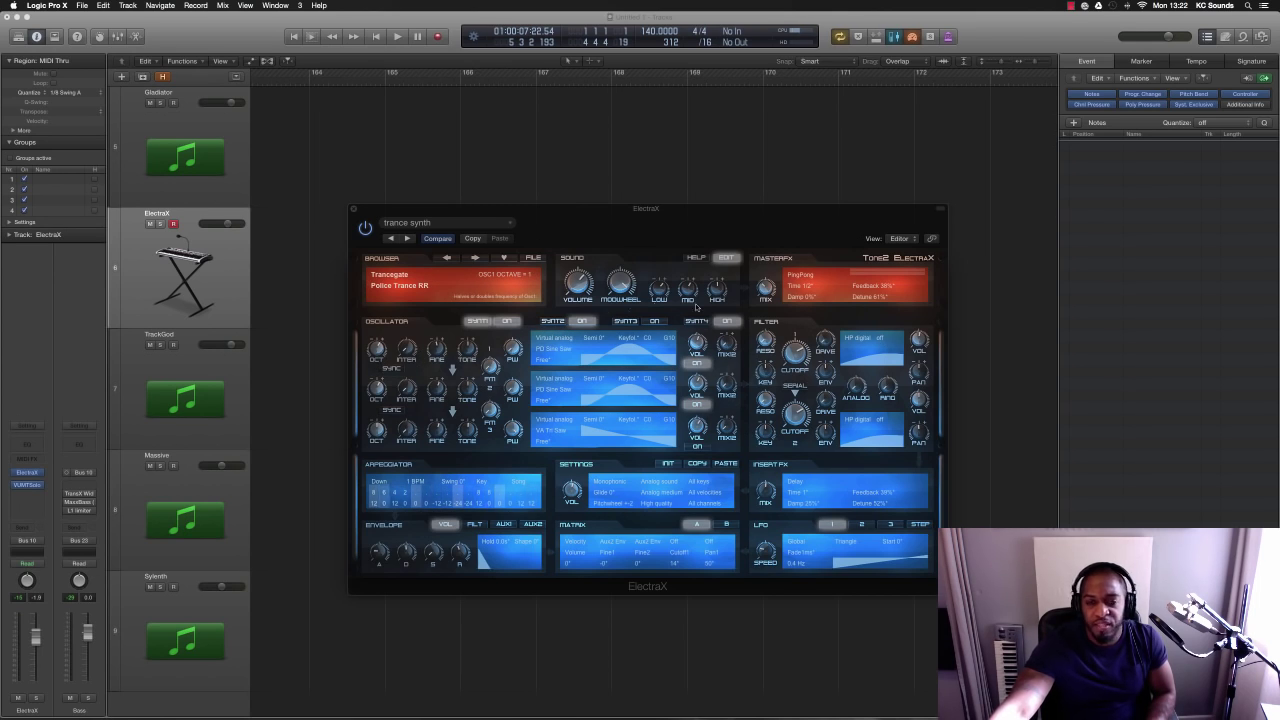
click(353, 211)
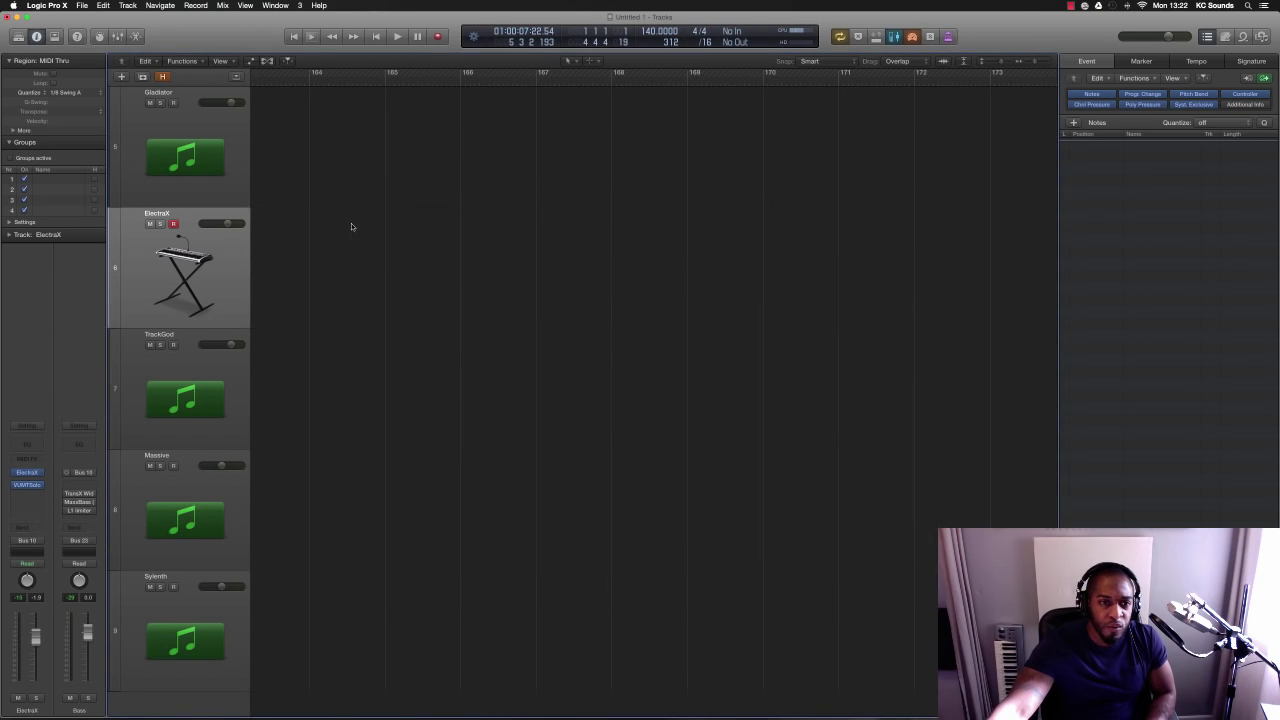
Open TrackGod on its track and step through sounds to 808 - Dirty Money
click(133, 415)
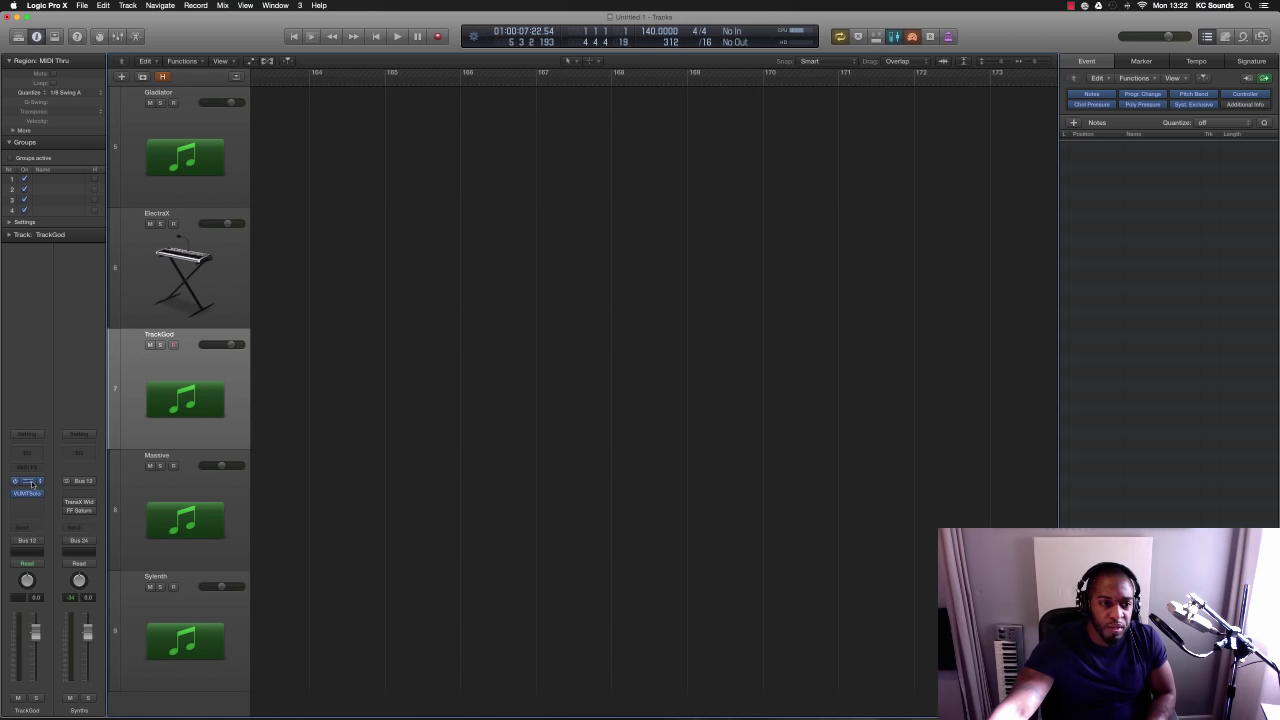
click(29, 482)
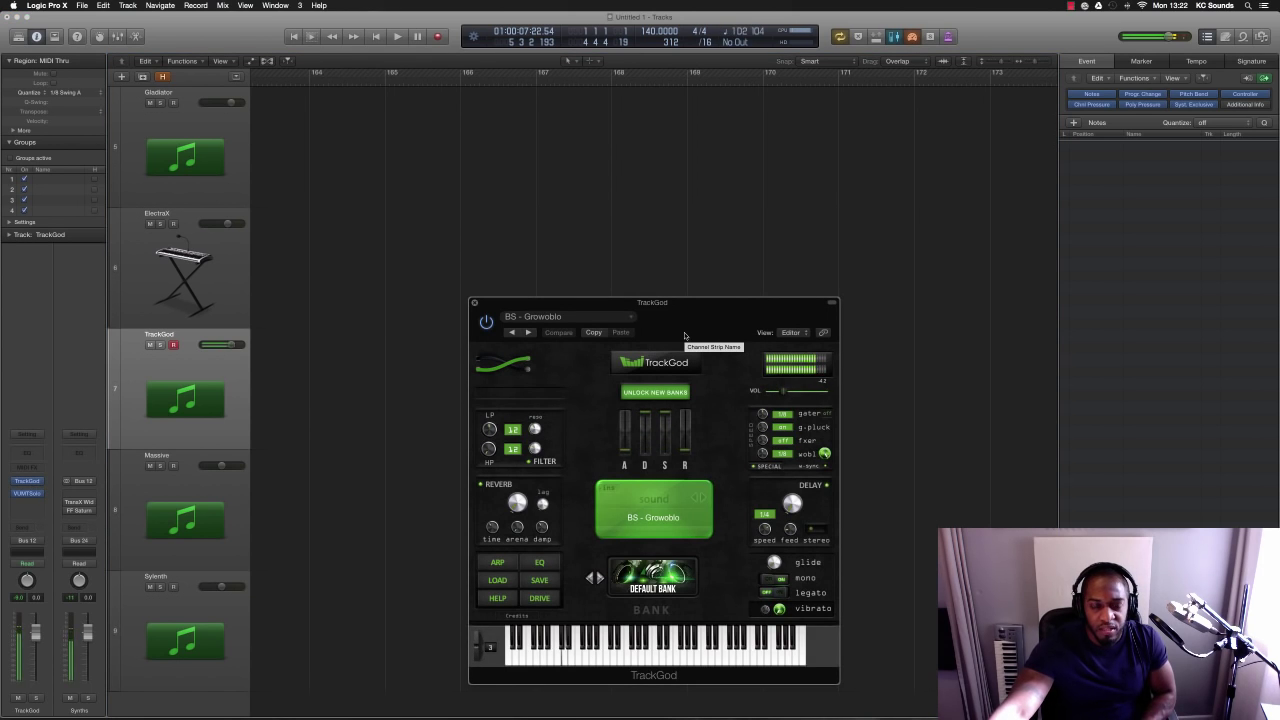
click(697, 498)
click(697, 498)
click(697, 498)
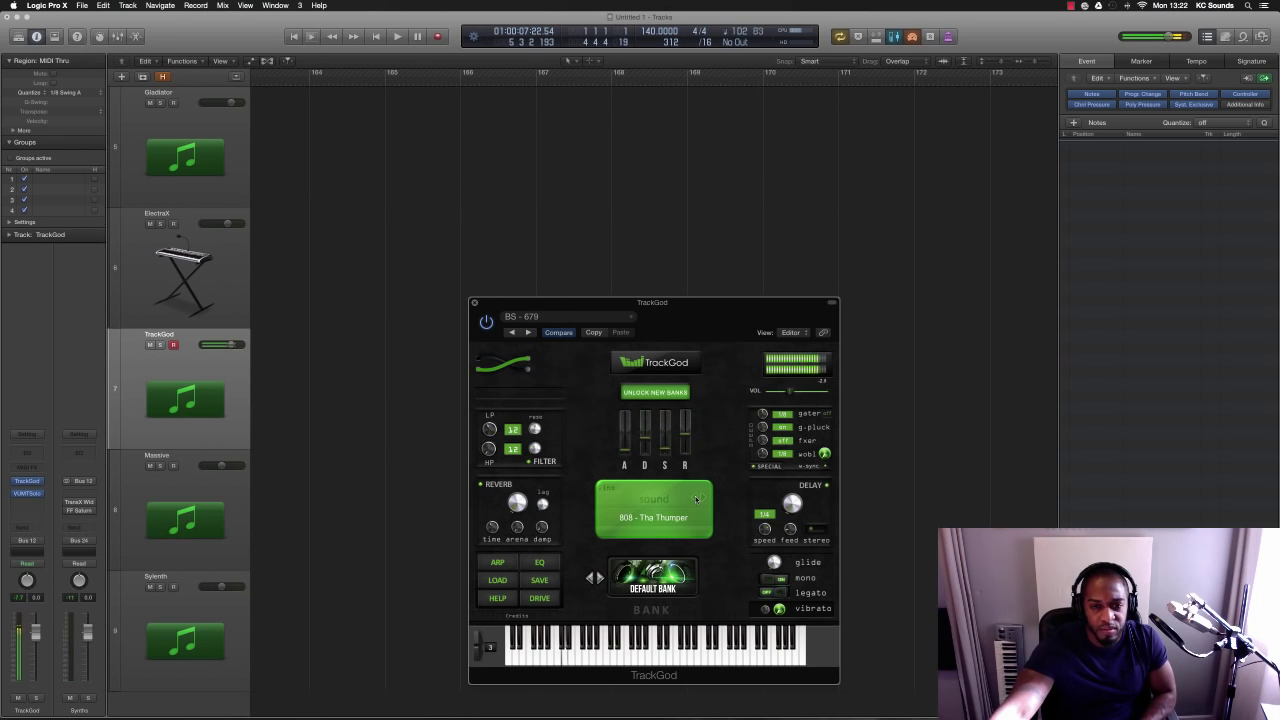
click(697, 498)
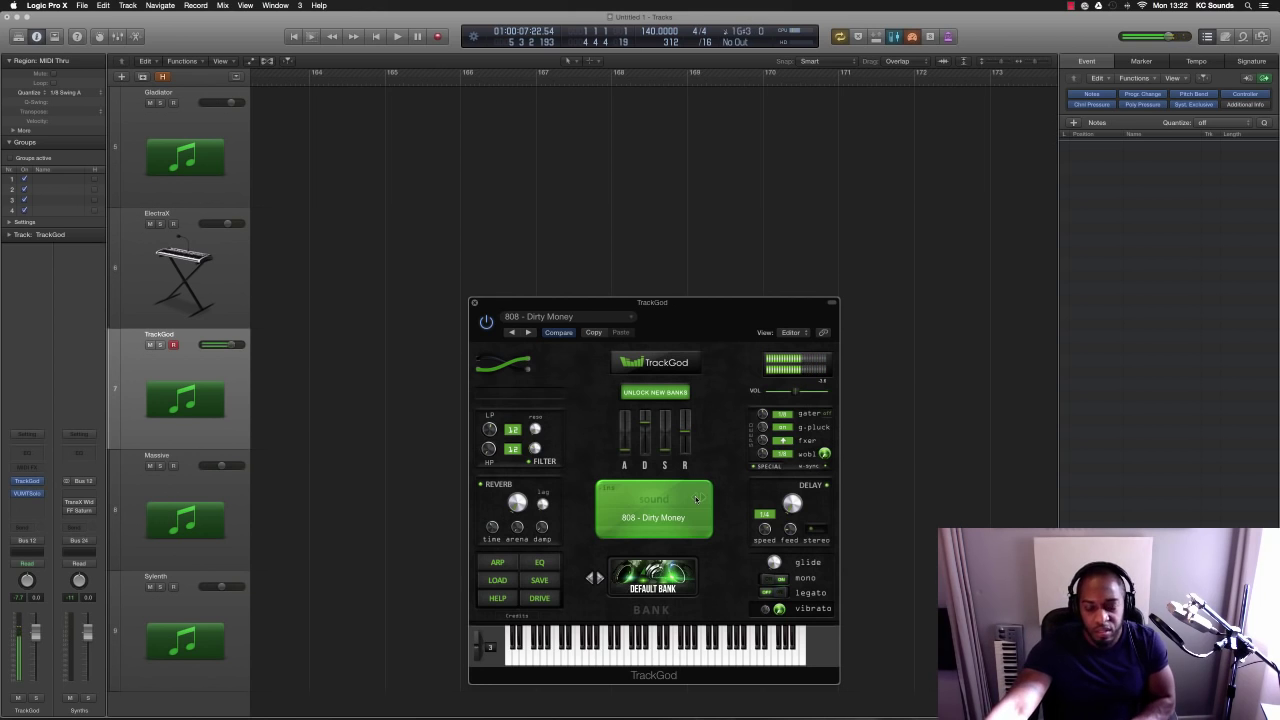
Browse the full TrackGod sound list and dismiss it, keeping 808 - Dirty Money
click(697, 500)
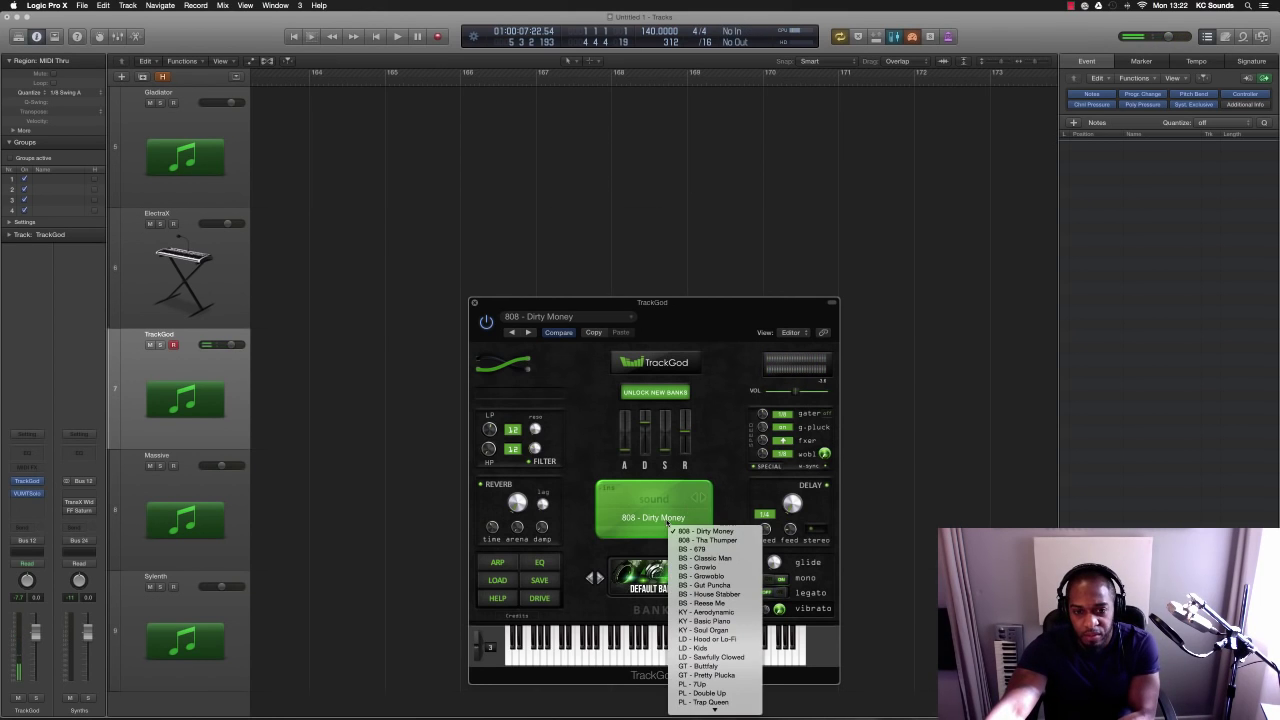
scroll(697, 560, down, 10)
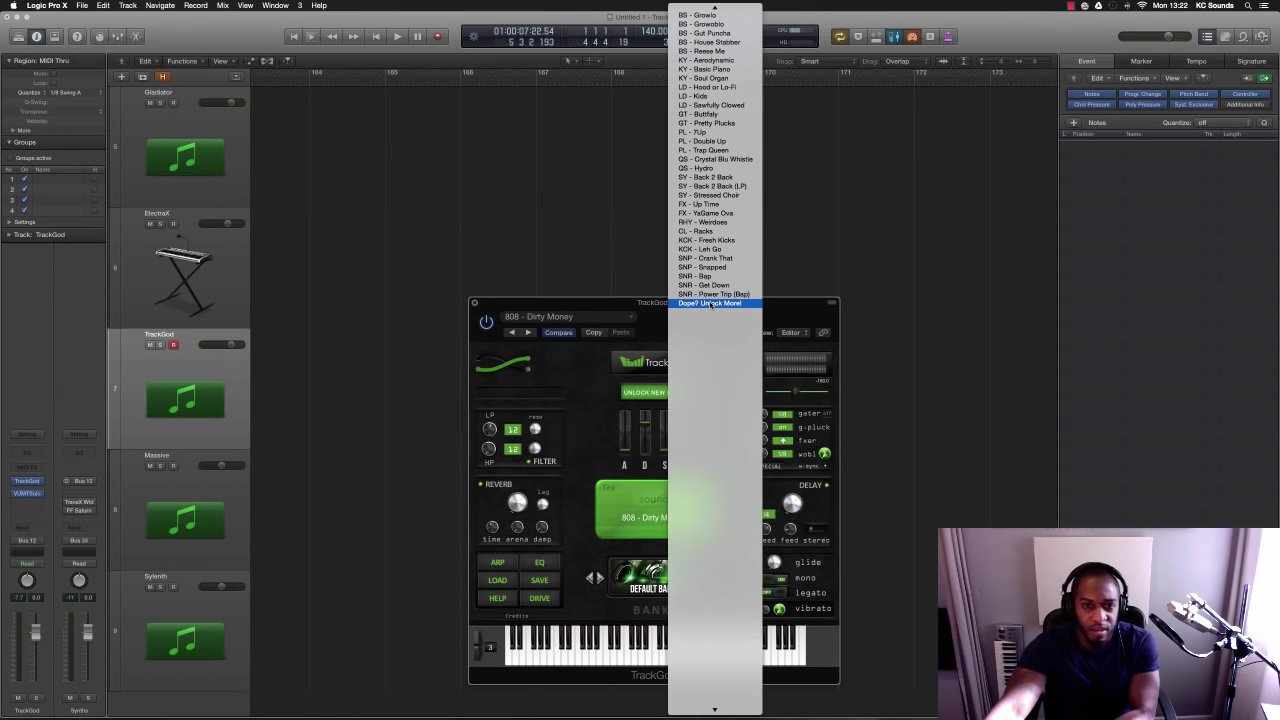
click(600, 305)
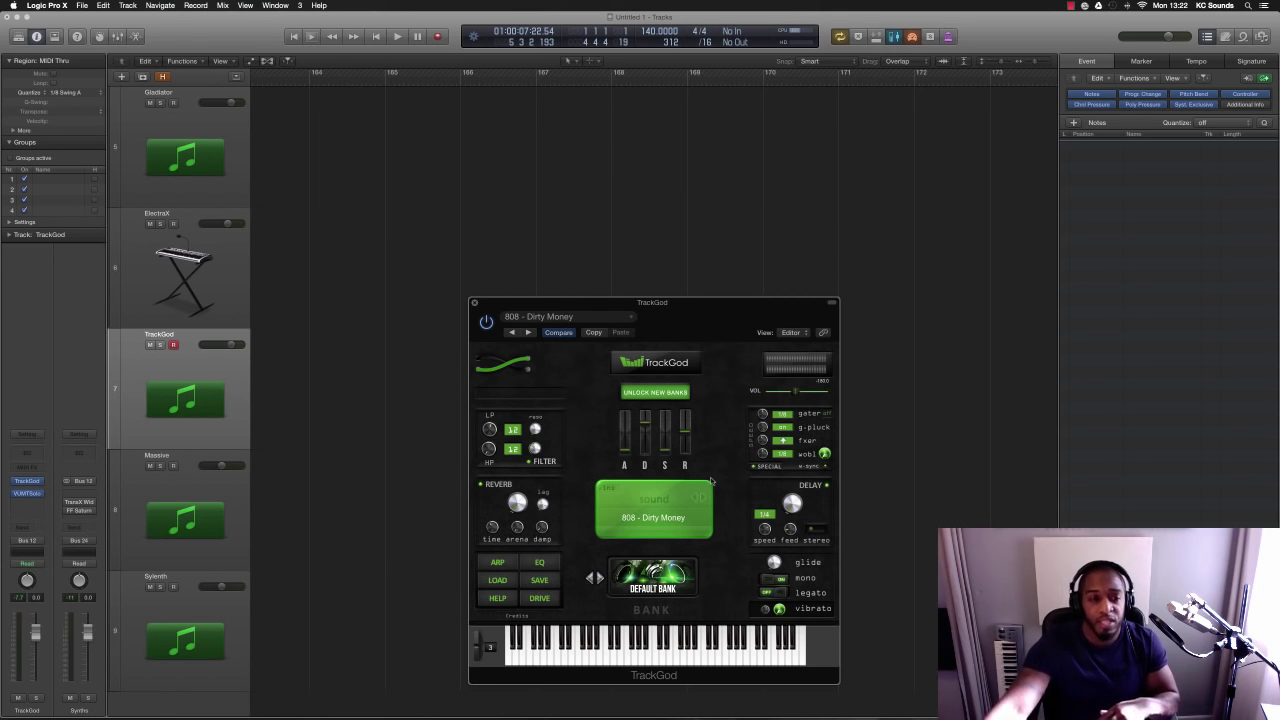
Open Massive on the Massive track, shift its window right, and step through ASSEMBLY to ASTRAL SAW
click(476, 305)
click(125, 497)
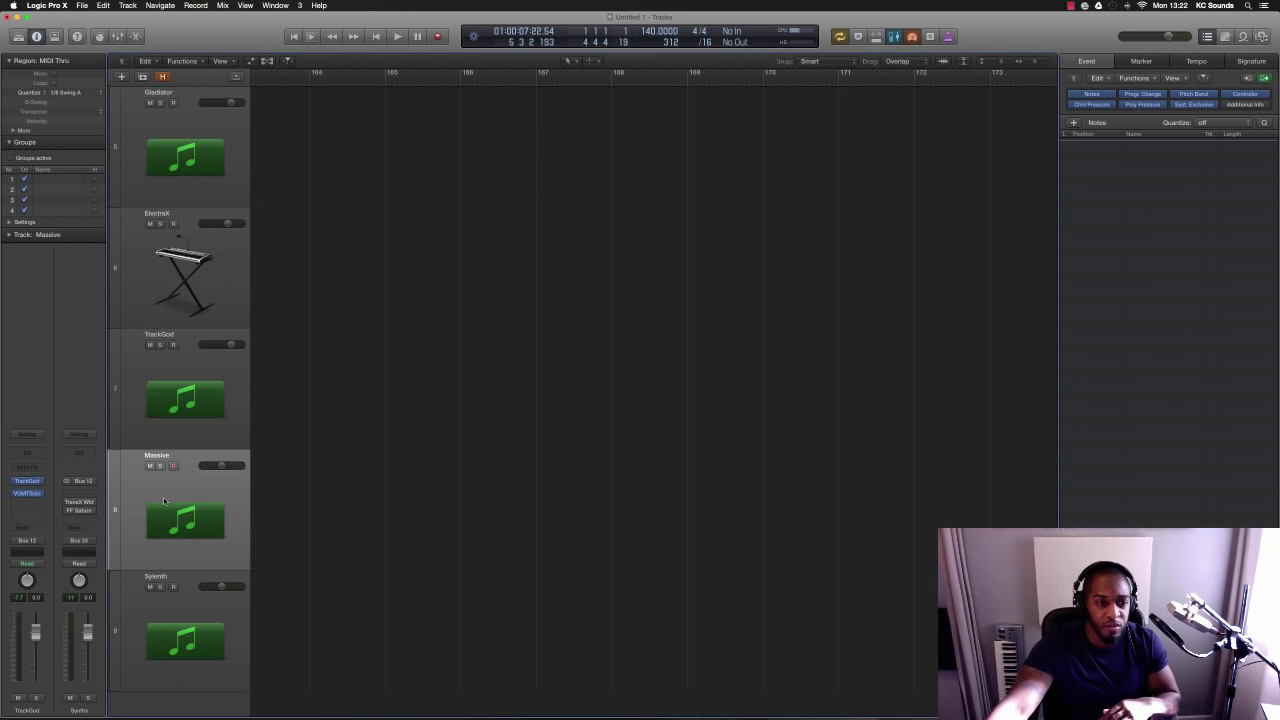
click(28, 490)
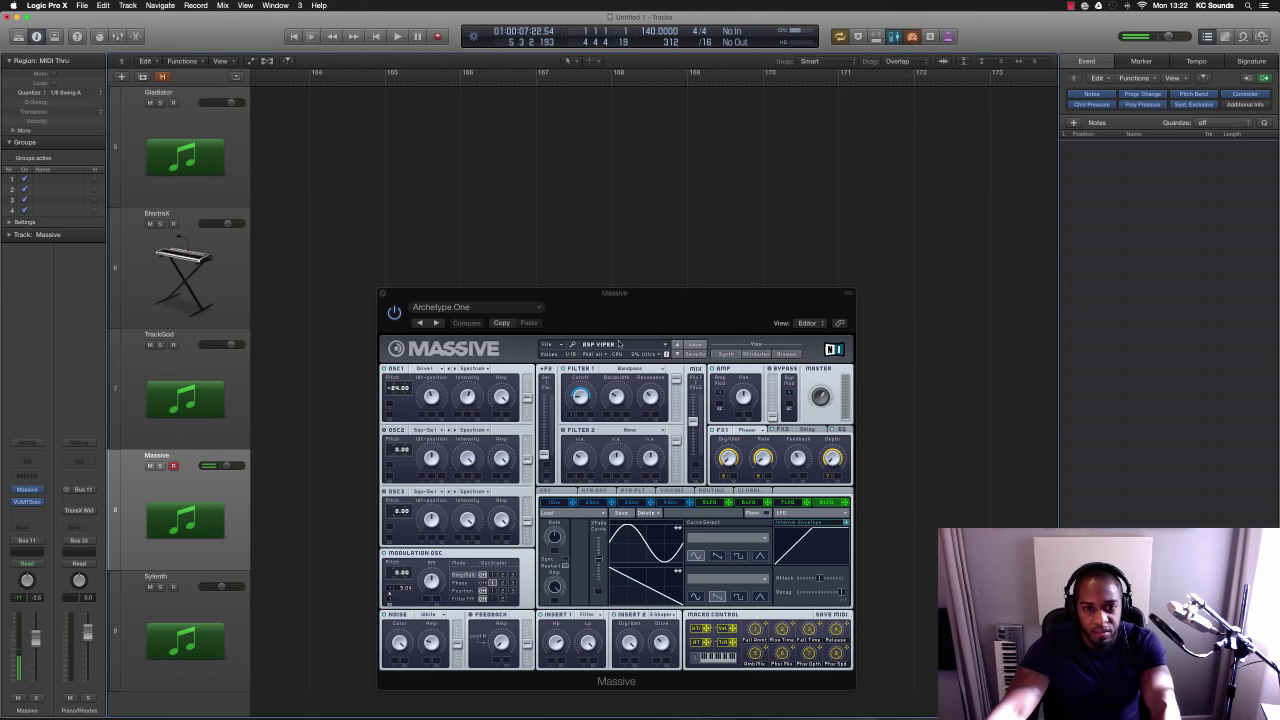
drag(545, 300, 610, 293)
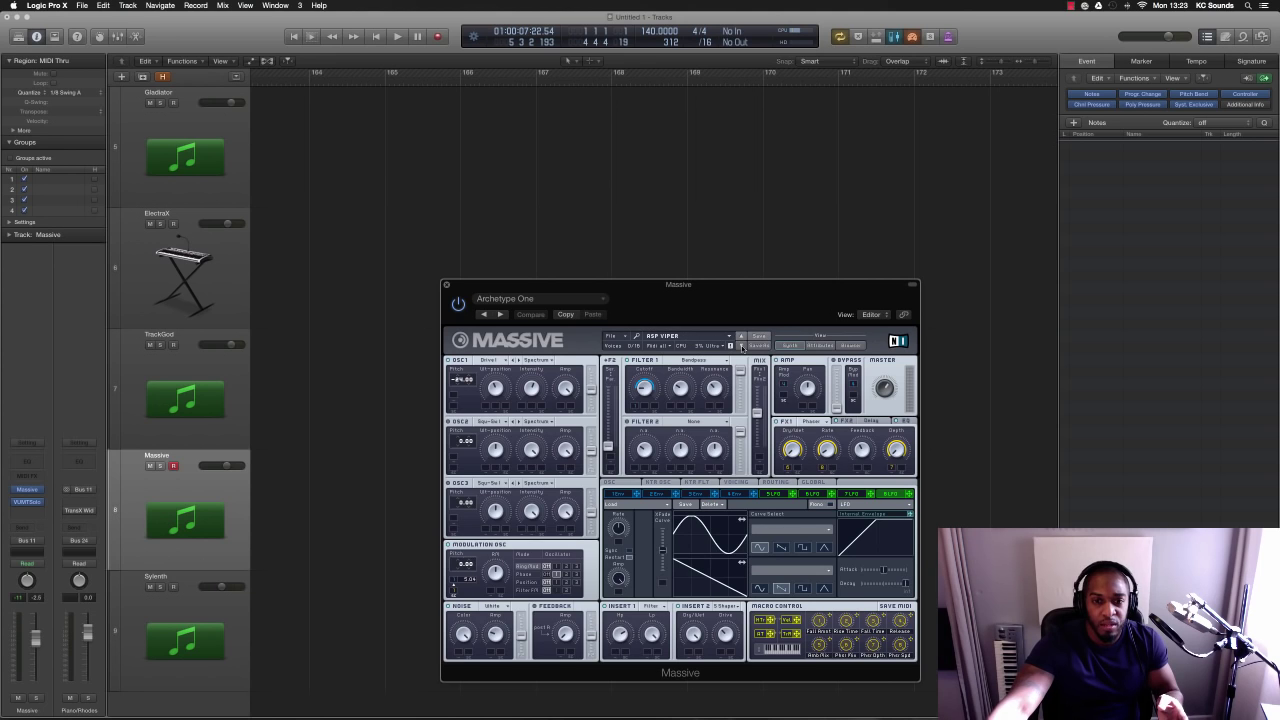
click(741, 346)
click(741, 346)
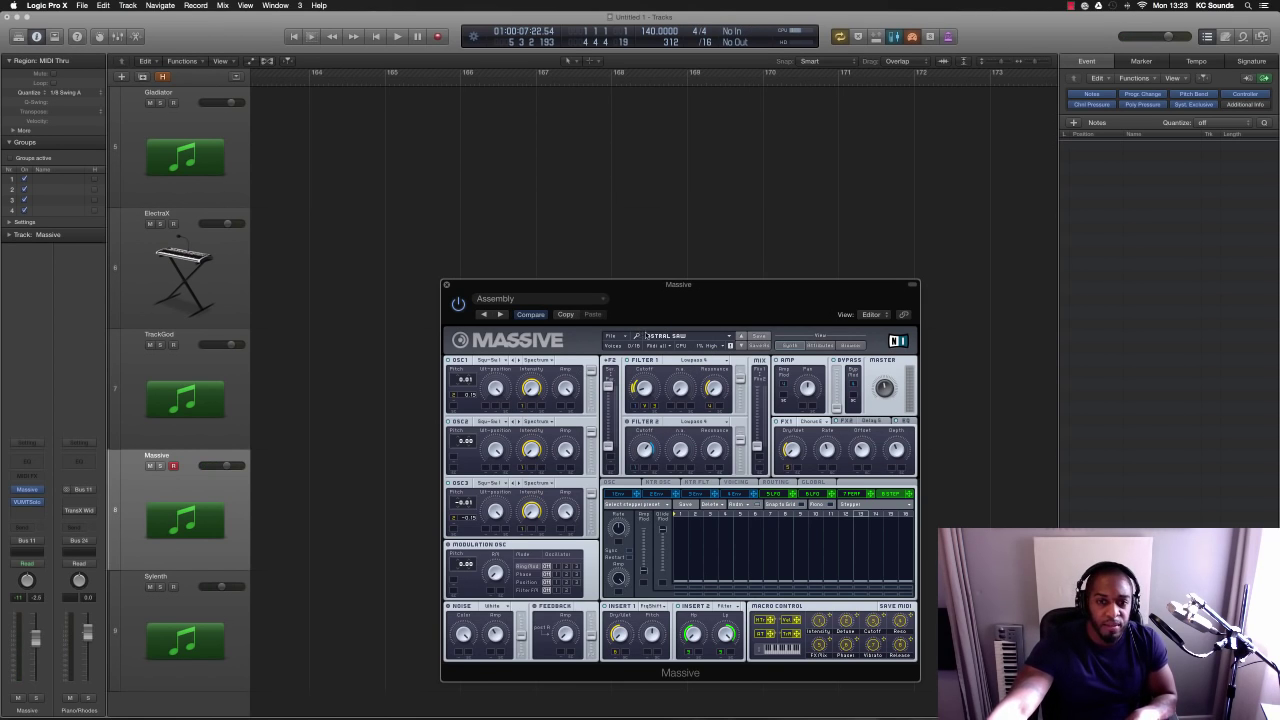
In Massive's browser, load Classic Sub then Funky Bass from the Straight Up Hip Hop bank
click(858, 346)
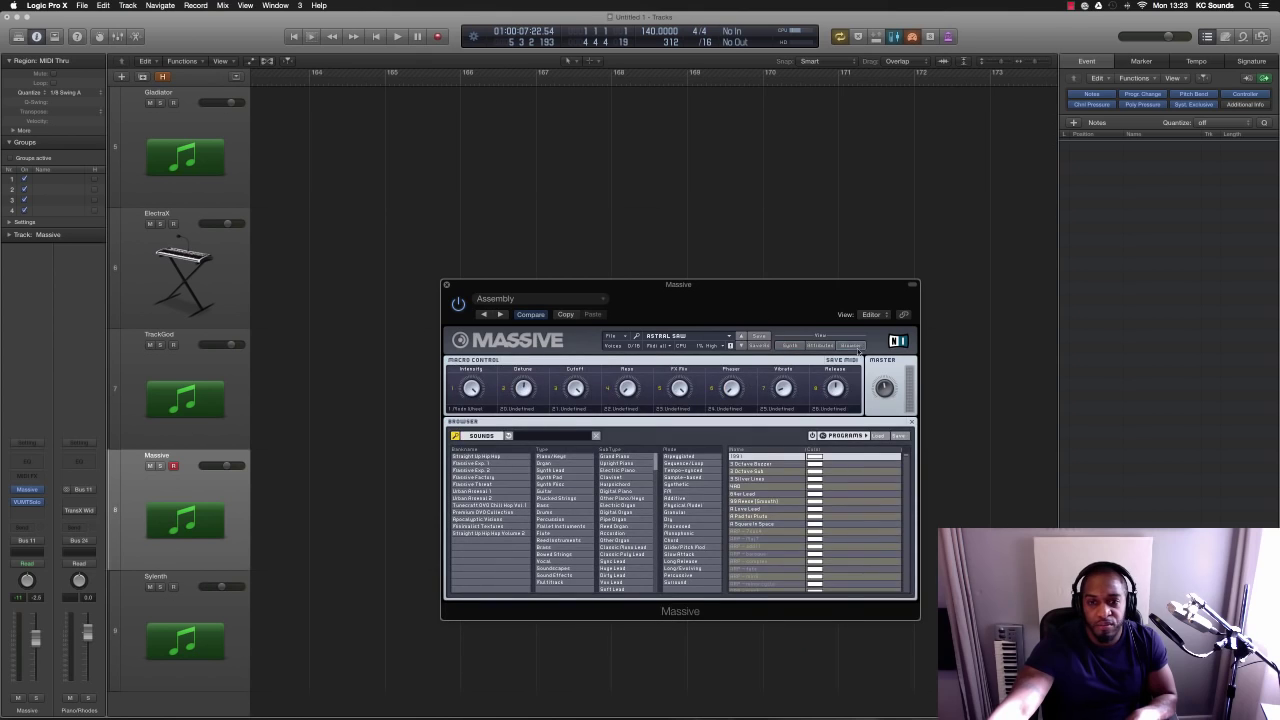
click(500, 458)
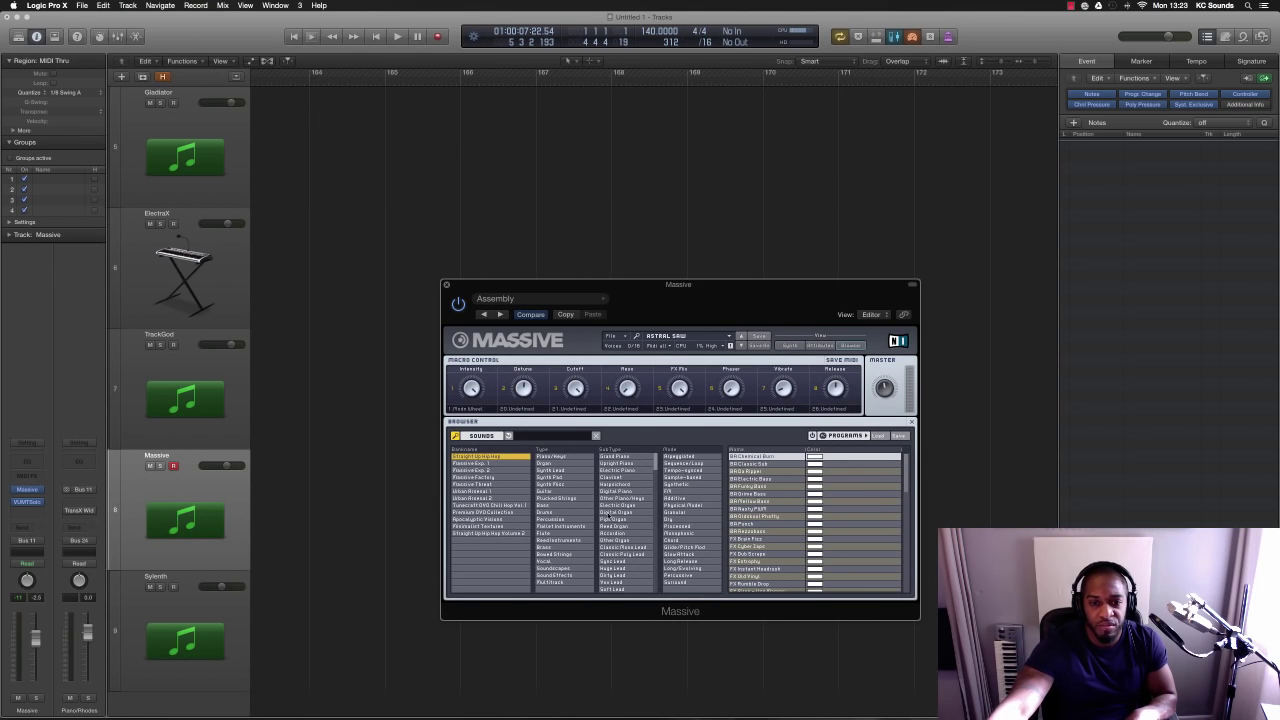
click(772, 465)
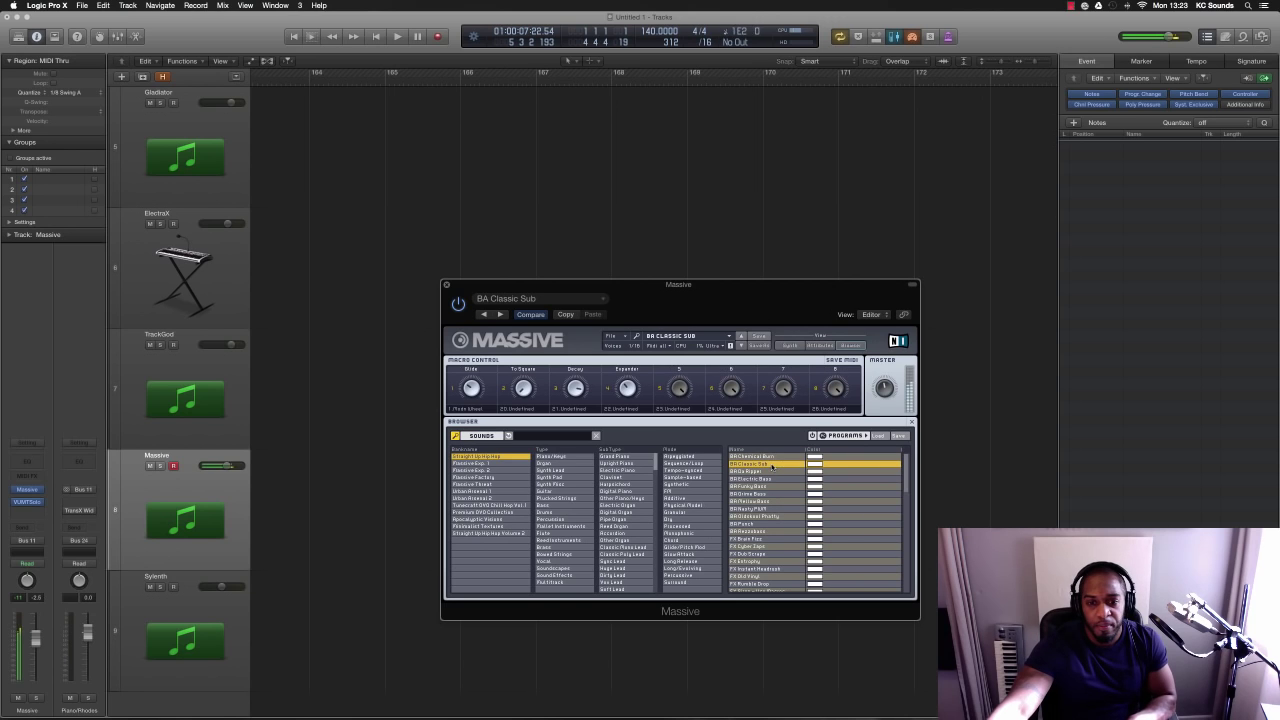
click(769, 486)
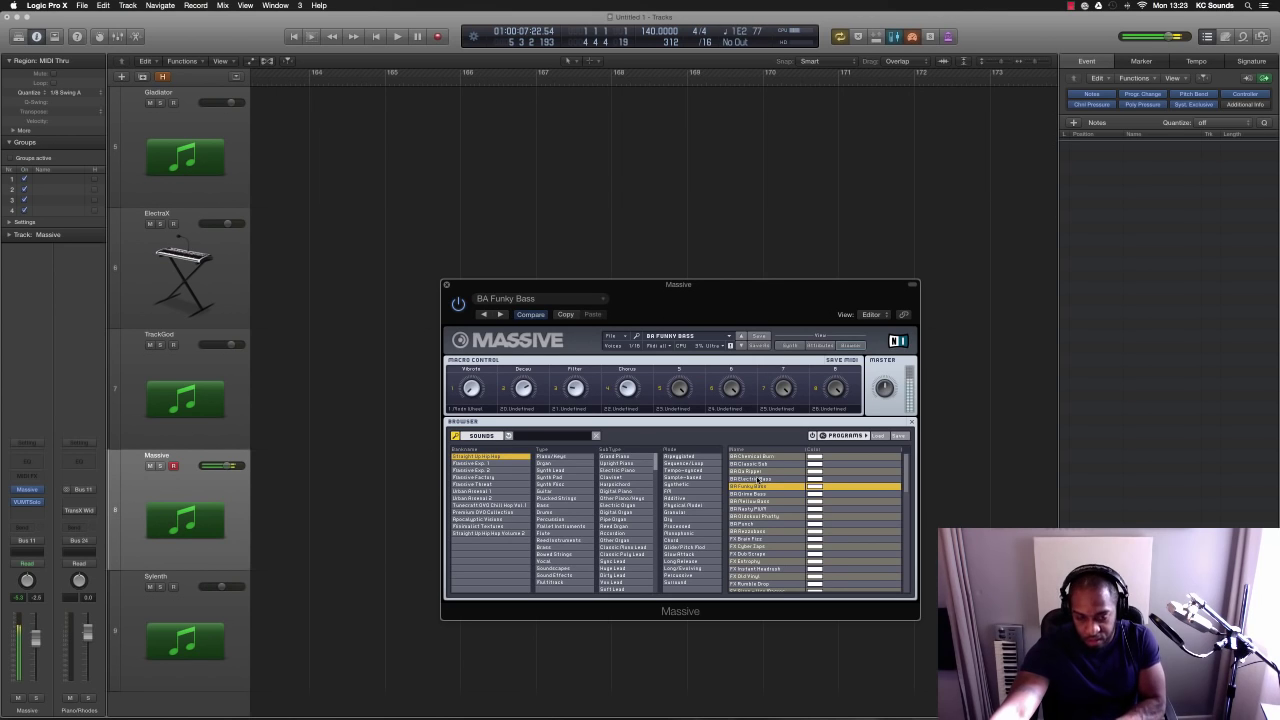
Try the Urban Arsenal and Massive Thrill banks, then close Massive with Cmd+W
click(490, 491)
click(487, 484)
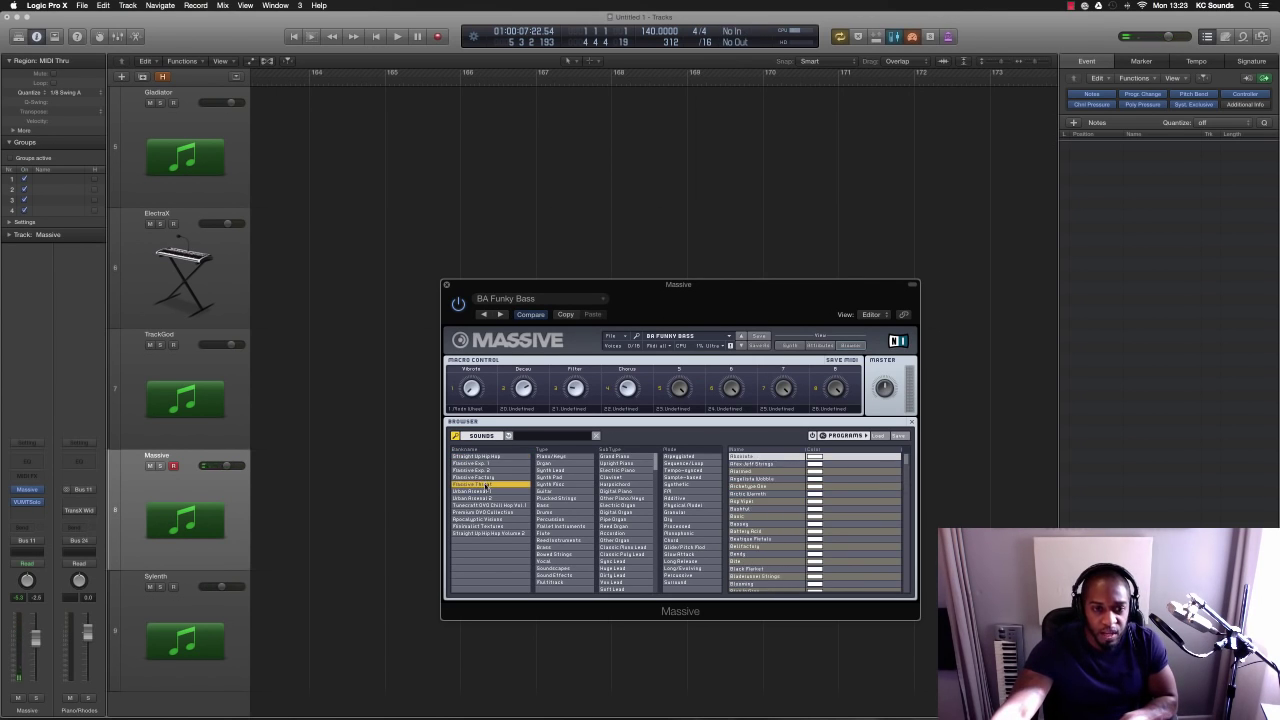
key(super+w)
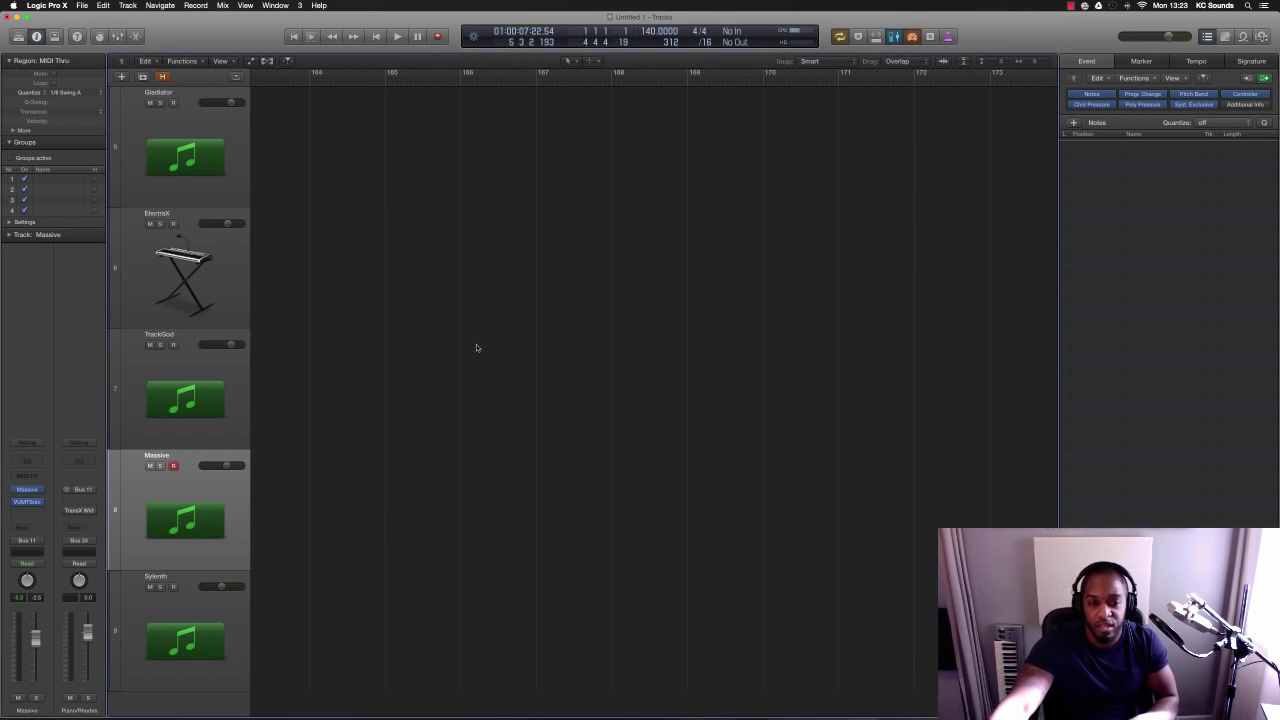
Open Sylenth1 on the Sylenth track, drag its window lower toward center, and show its preset list
click(182, 615)
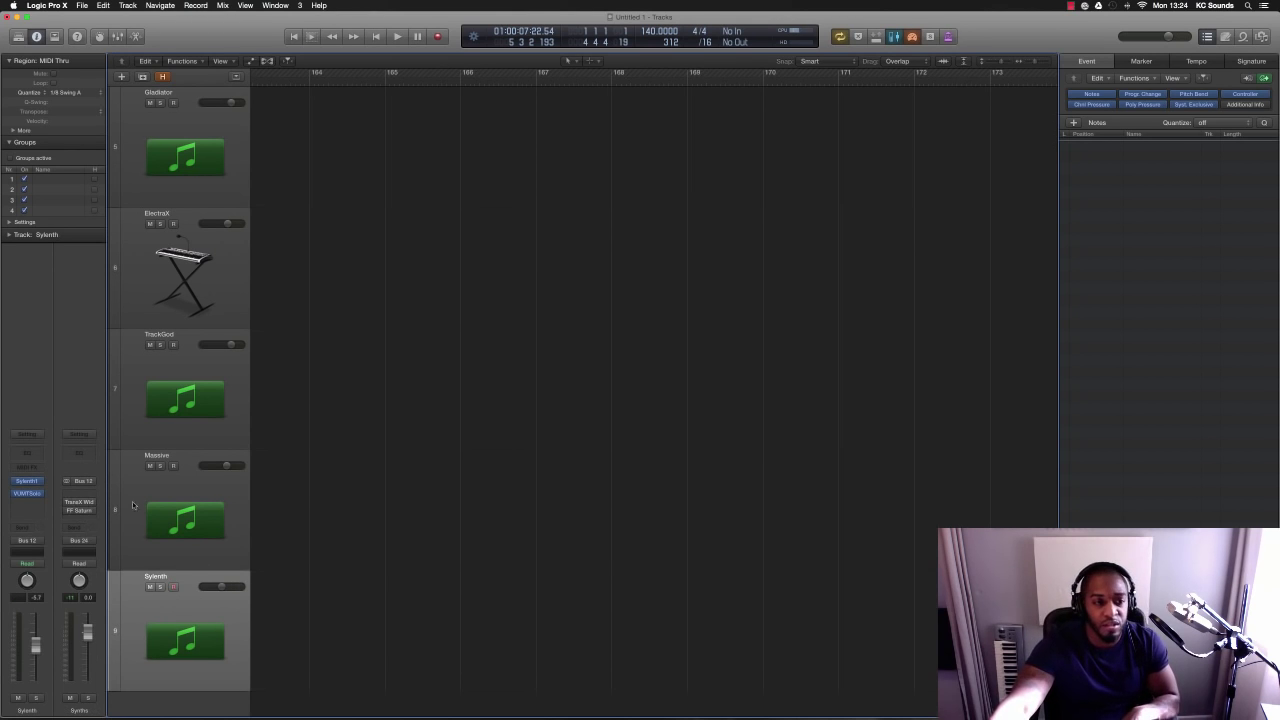
click(27, 481)
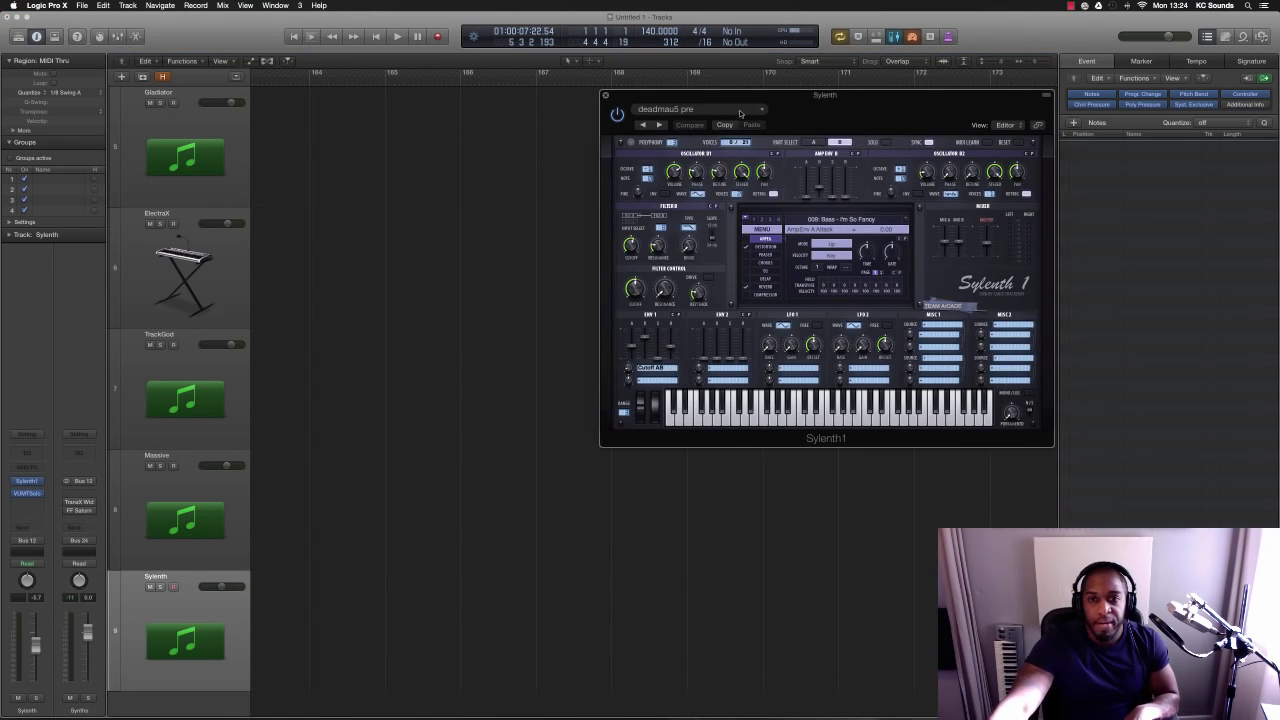
drag(787, 101, 630, 200)
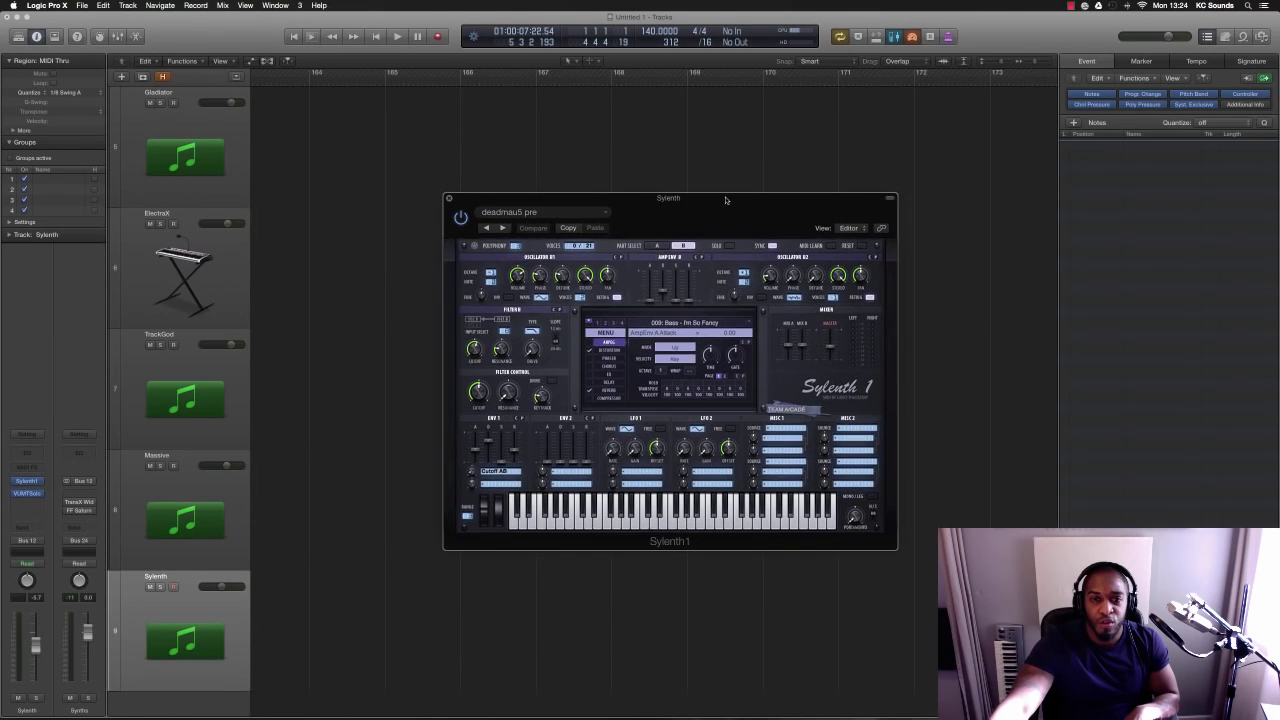
drag(726, 199, 721, 258)
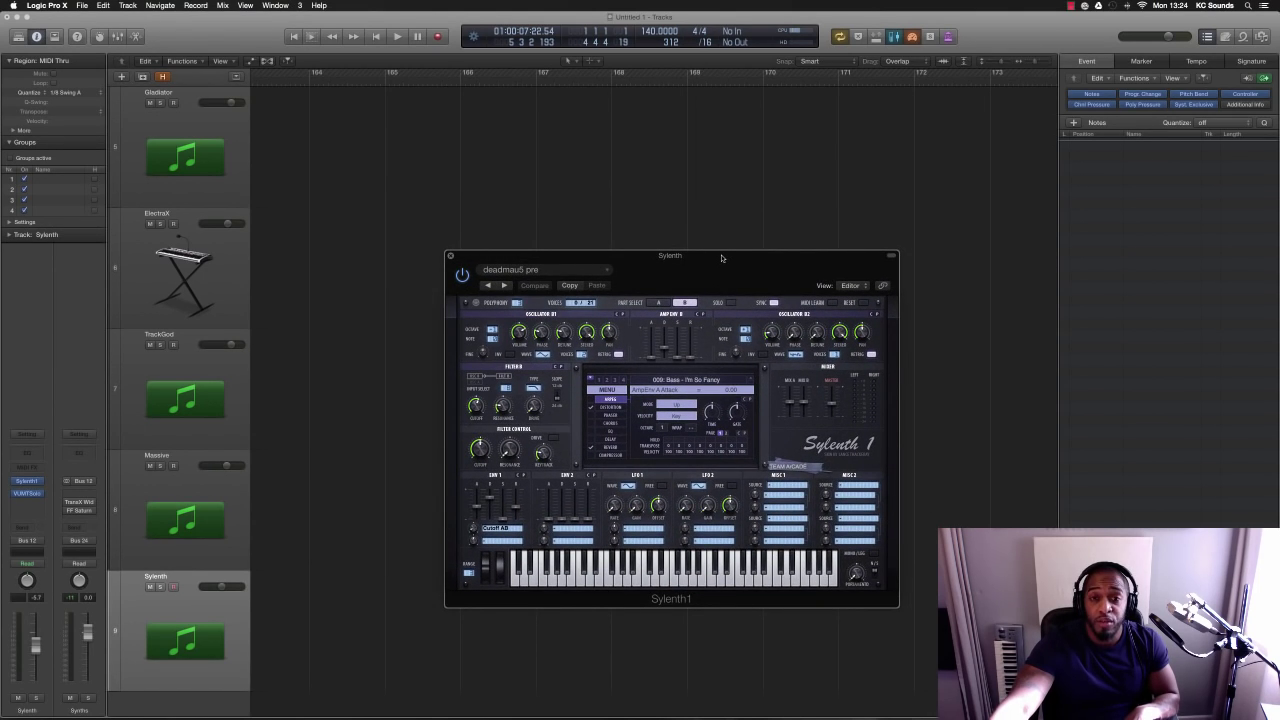
drag(721, 258, 710, 318)
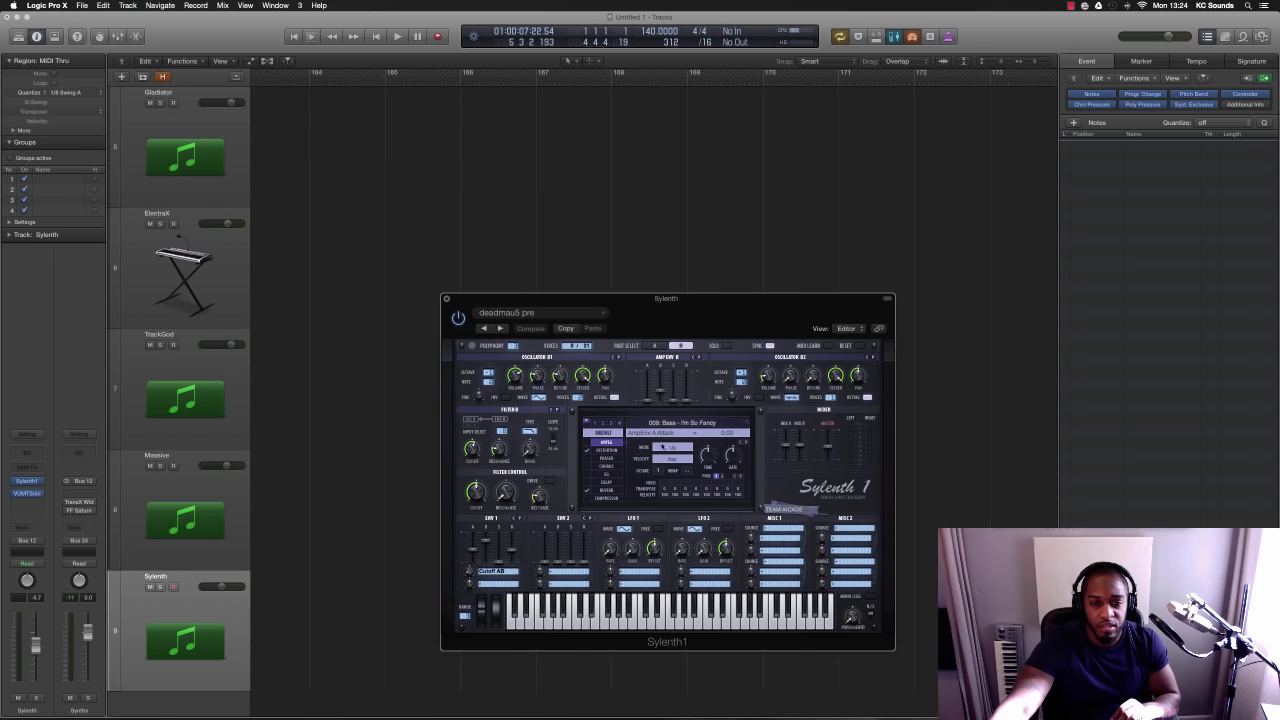
click(675, 426)
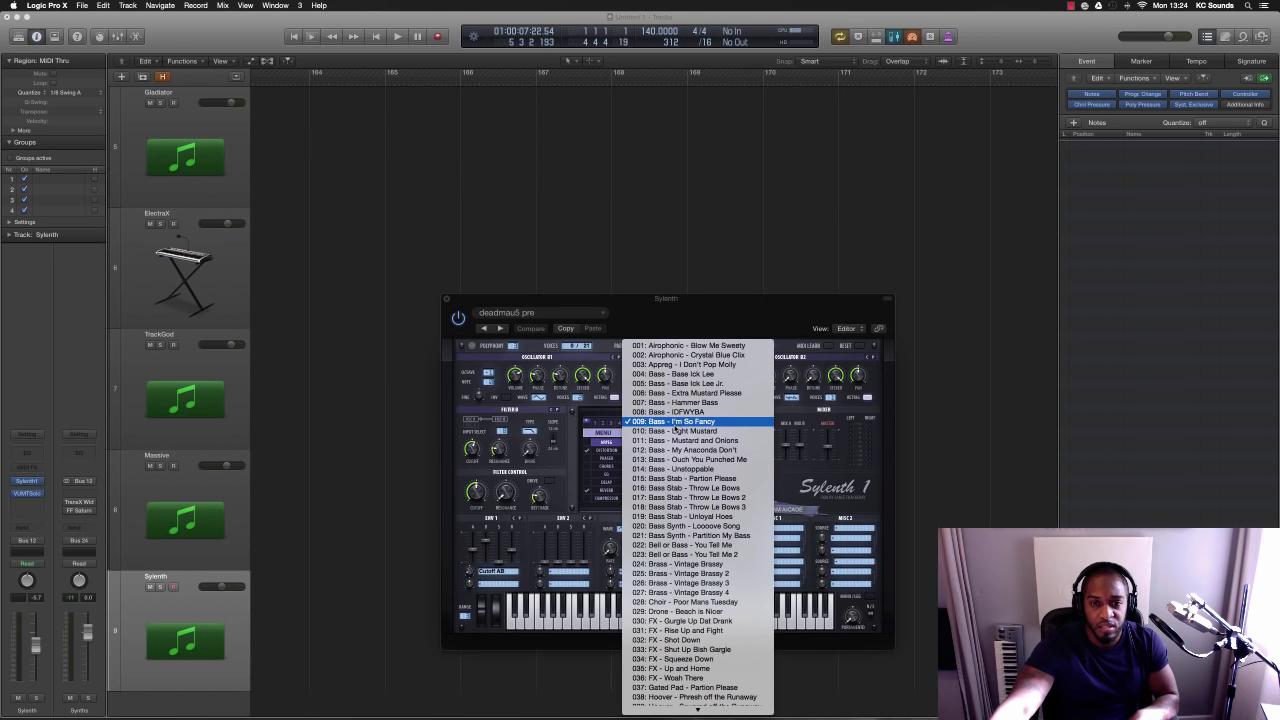
Dismiss the preset list and scroll Sylenth1 from preset 009 to 038: Hoover - Phresh off the Runeway
click(619, 306)
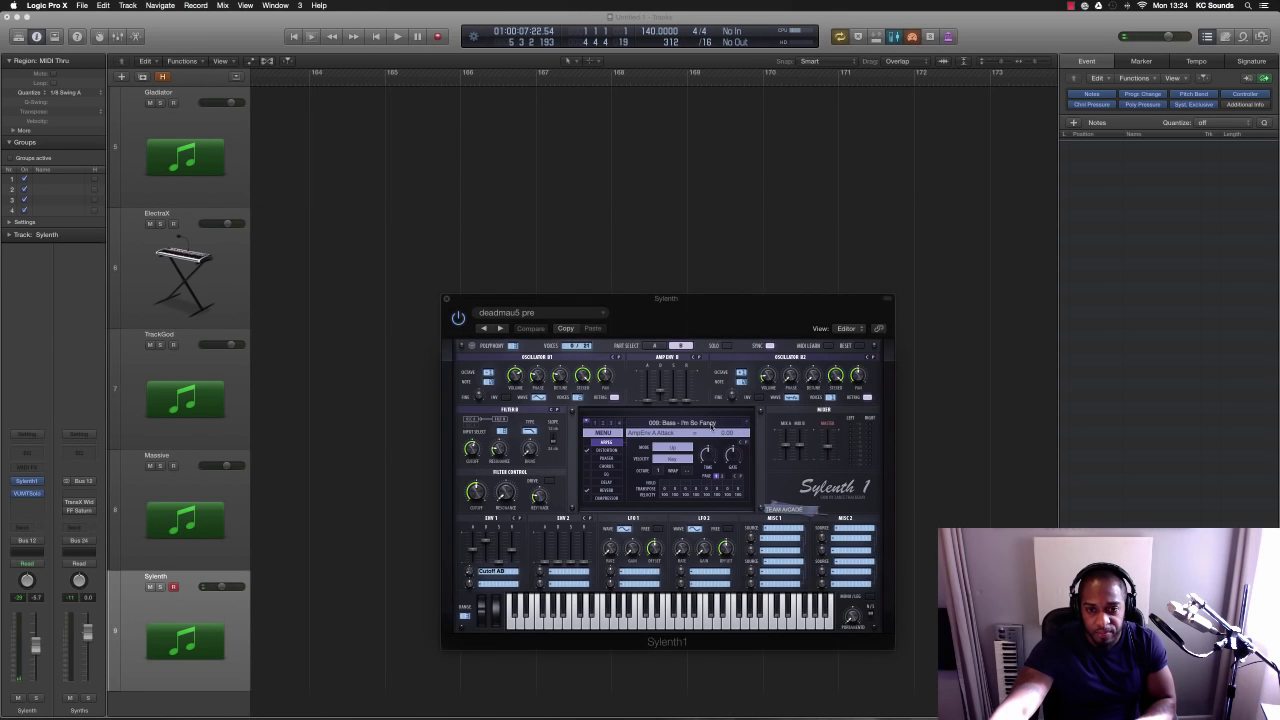
scroll(712, 424, down, 13)
scroll(712, 424, down, 9)
scroll(712, 424, down, 7)
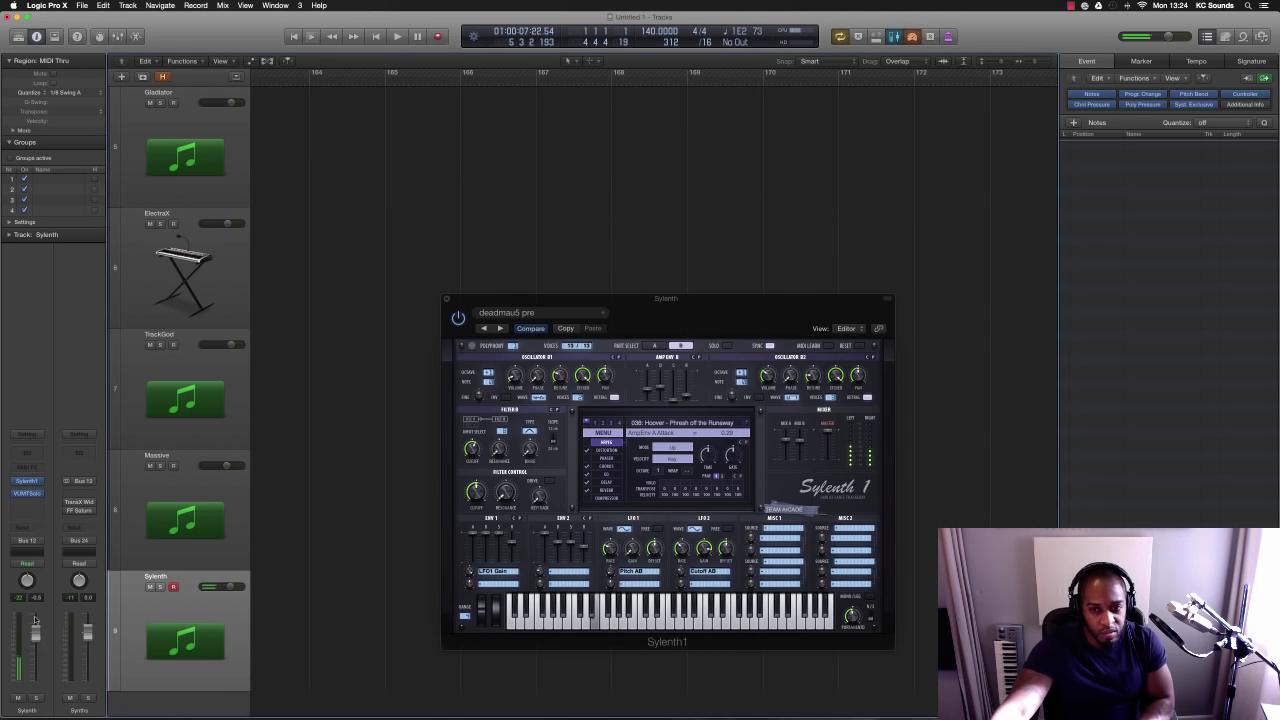
Load the deadmau5 bass saved setting in Sylenth1 and step forward through the next settings
click(536, 314)
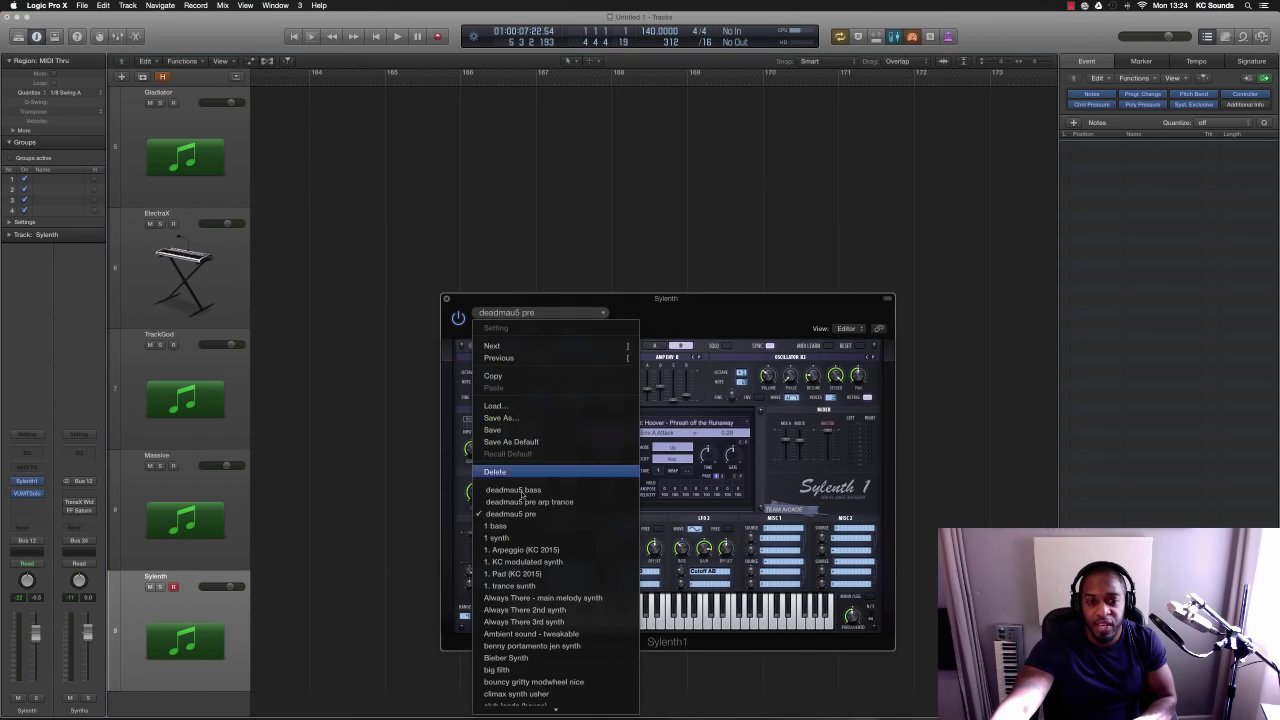
click(520, 491)
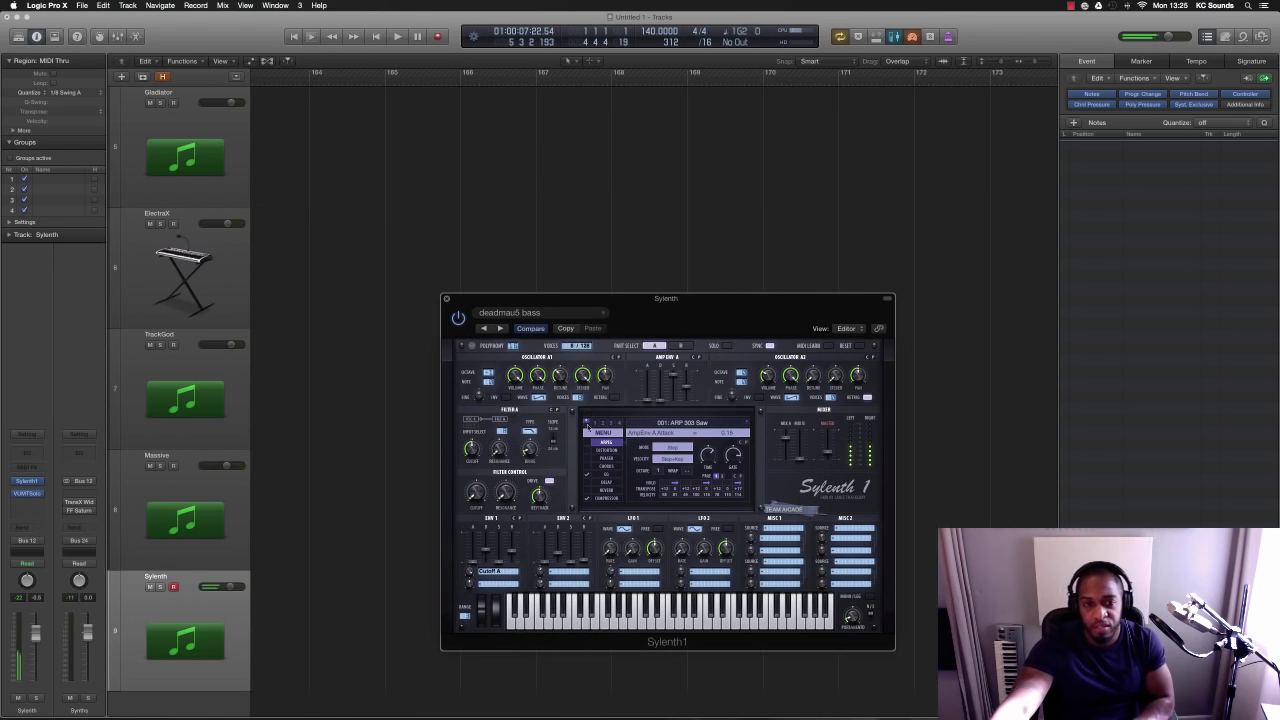
click(501, 328)
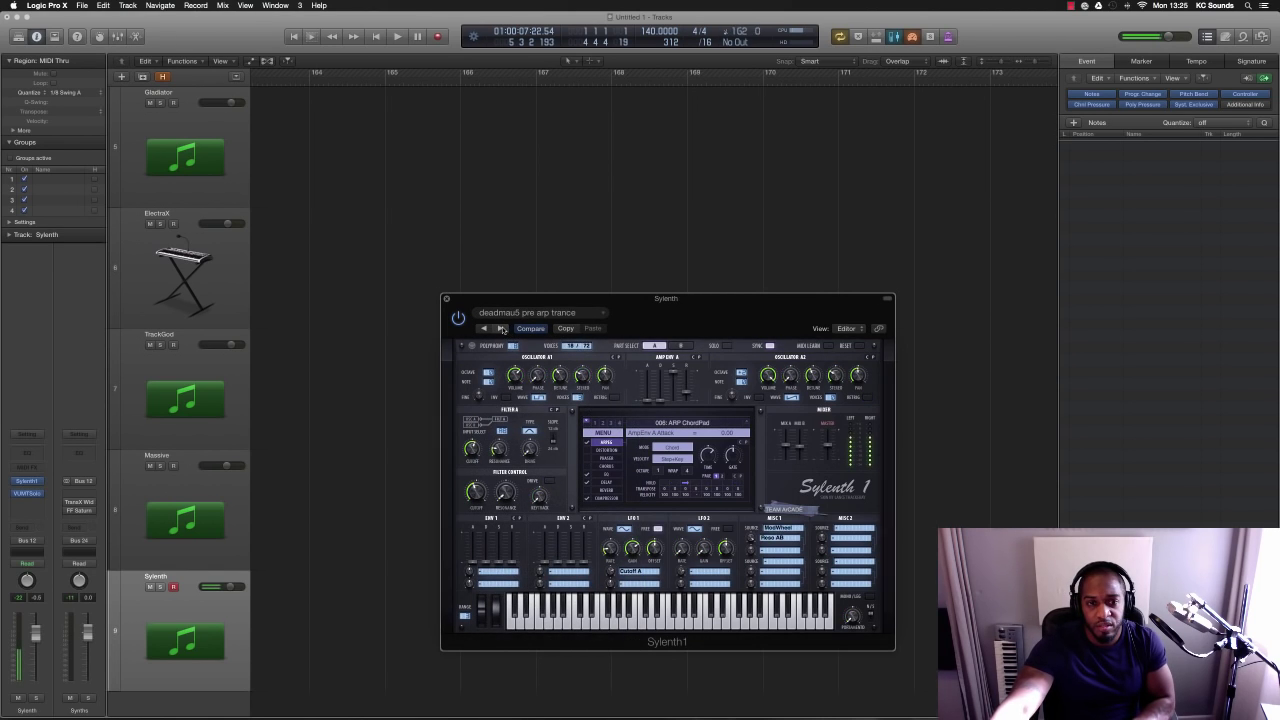
click(501, 328)
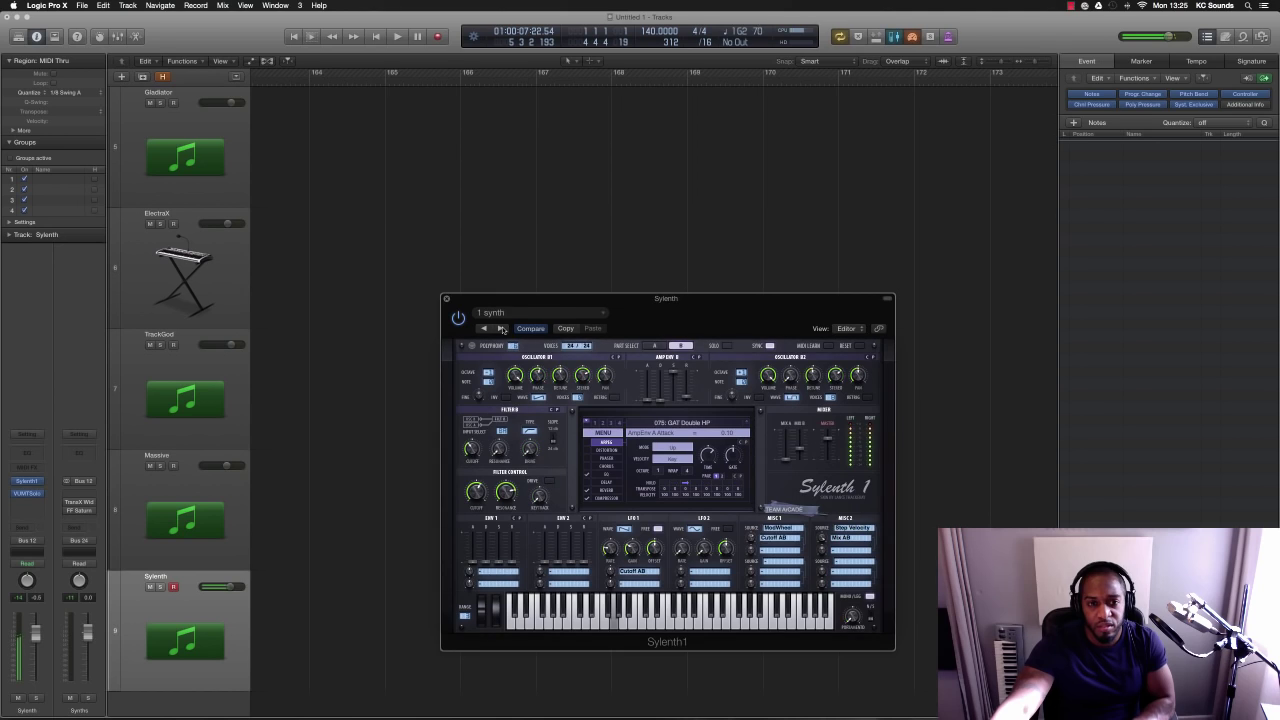
Advance past 1. Pad (KC 2015) to the 1. trance sunth setting and close Sylenth1
click(501, 328)
click(501, 328)
click(501, 328)
click(501, 328)
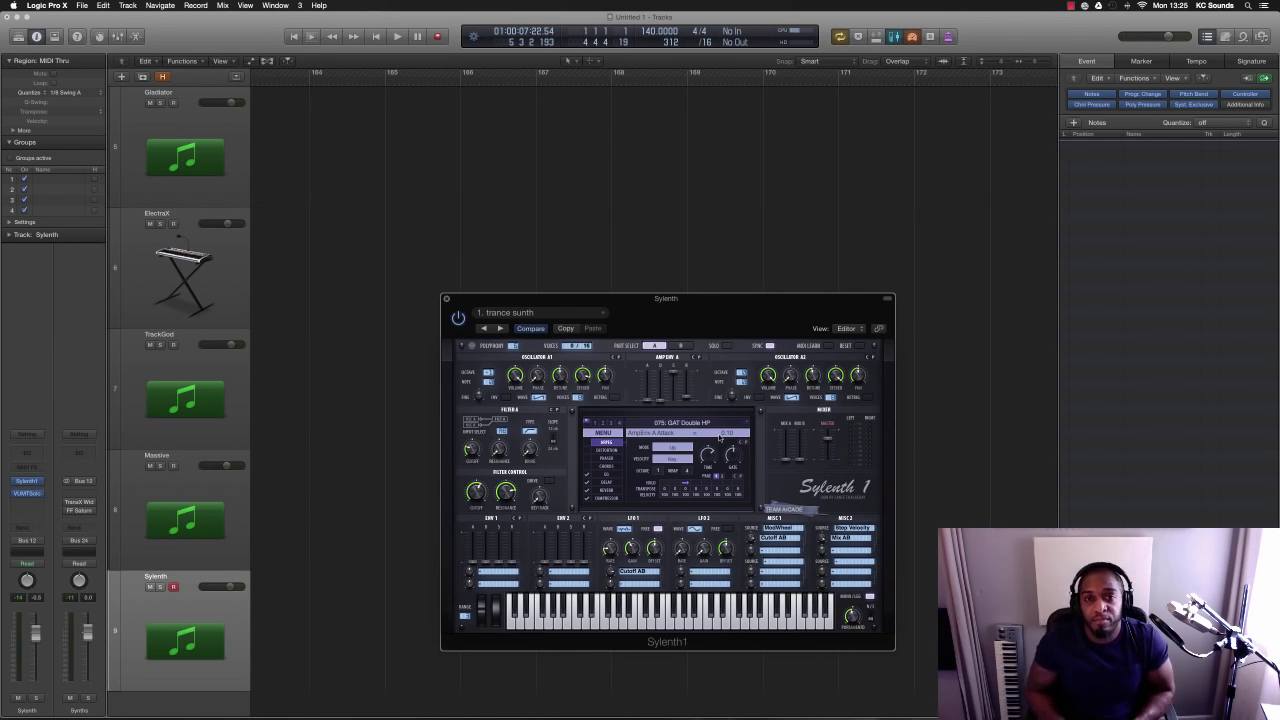
click(446, 298)
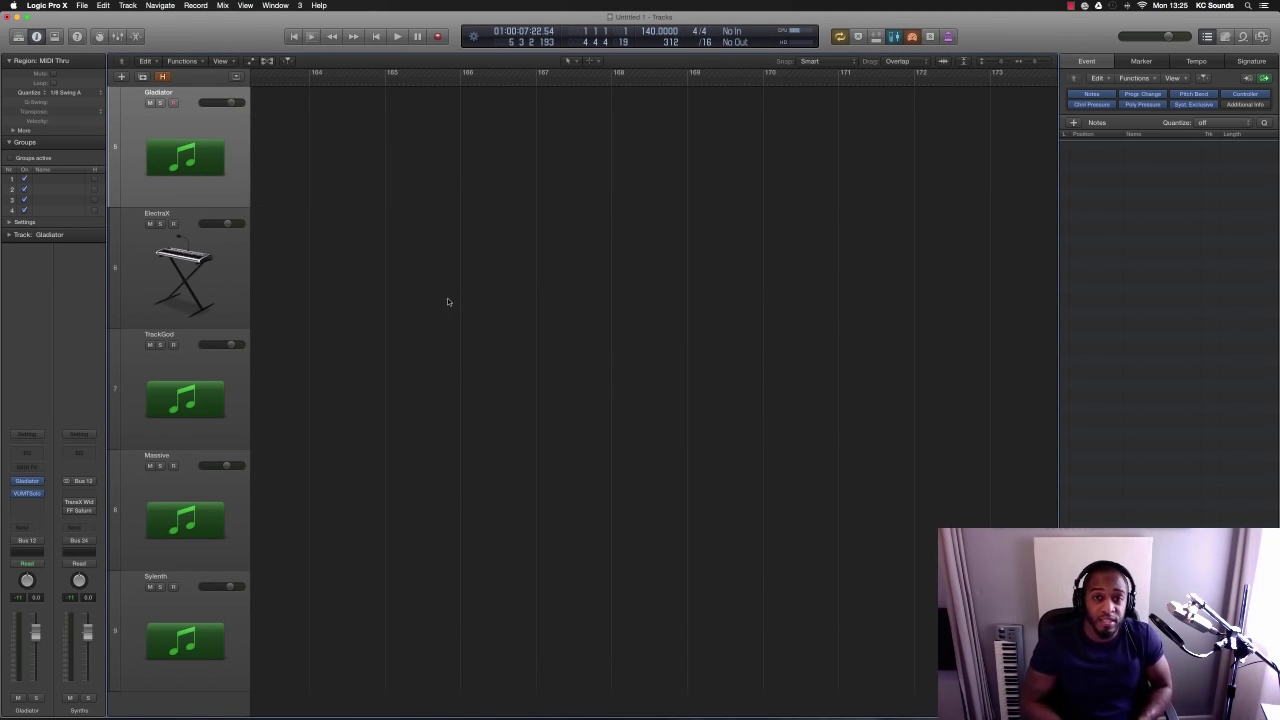
Reopen and close Gladiator, then do the same for ElectraX on the next track
click(27, 482)
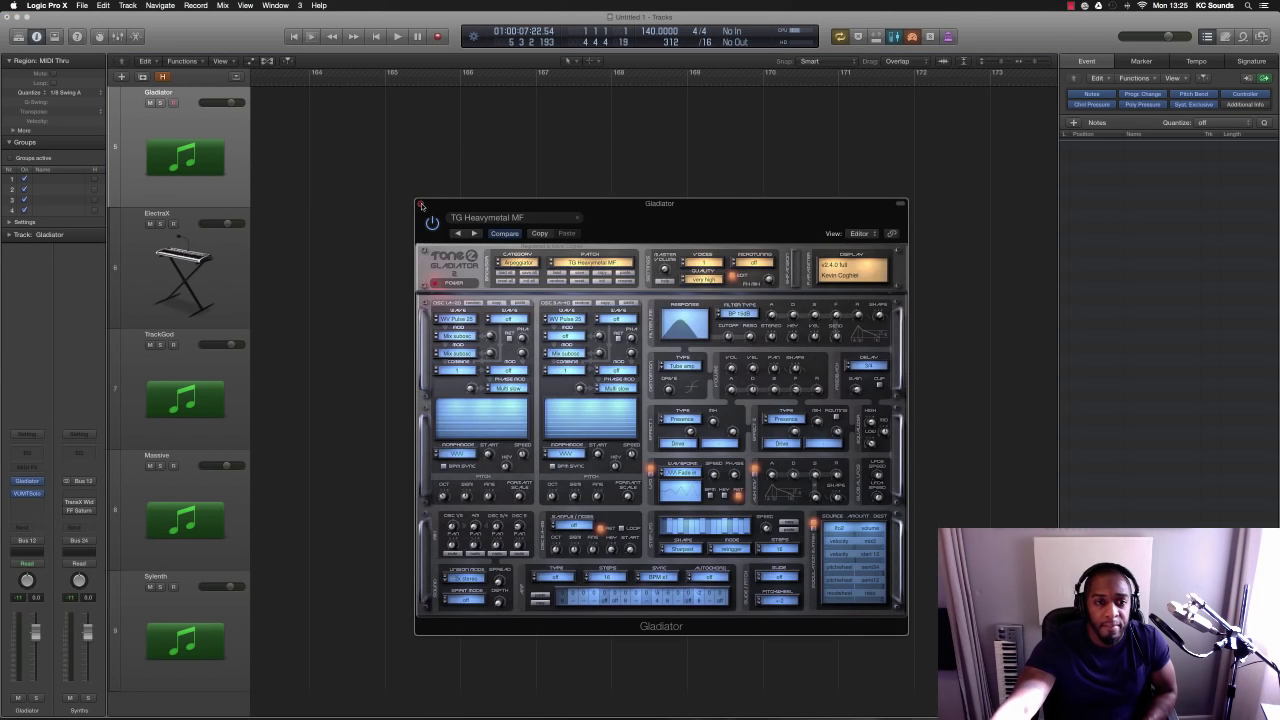
click(421, 205)
key(Down)
click(29, 474)
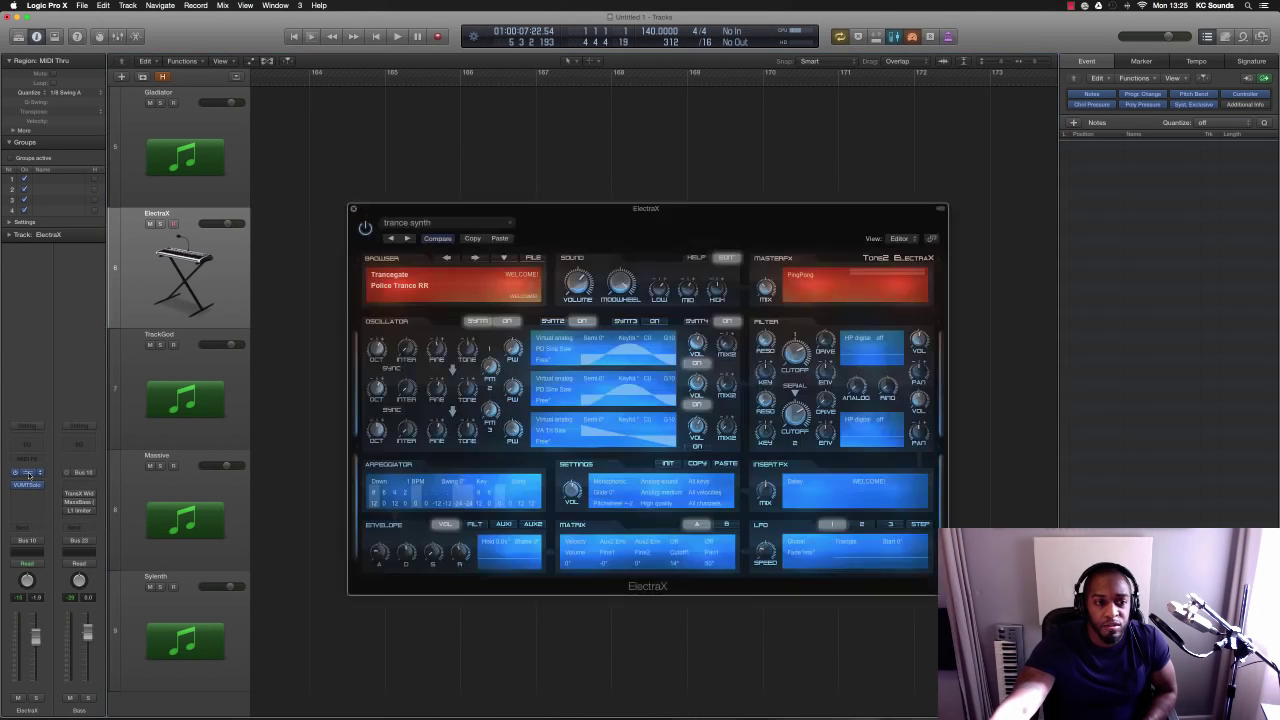
click(351, 209)
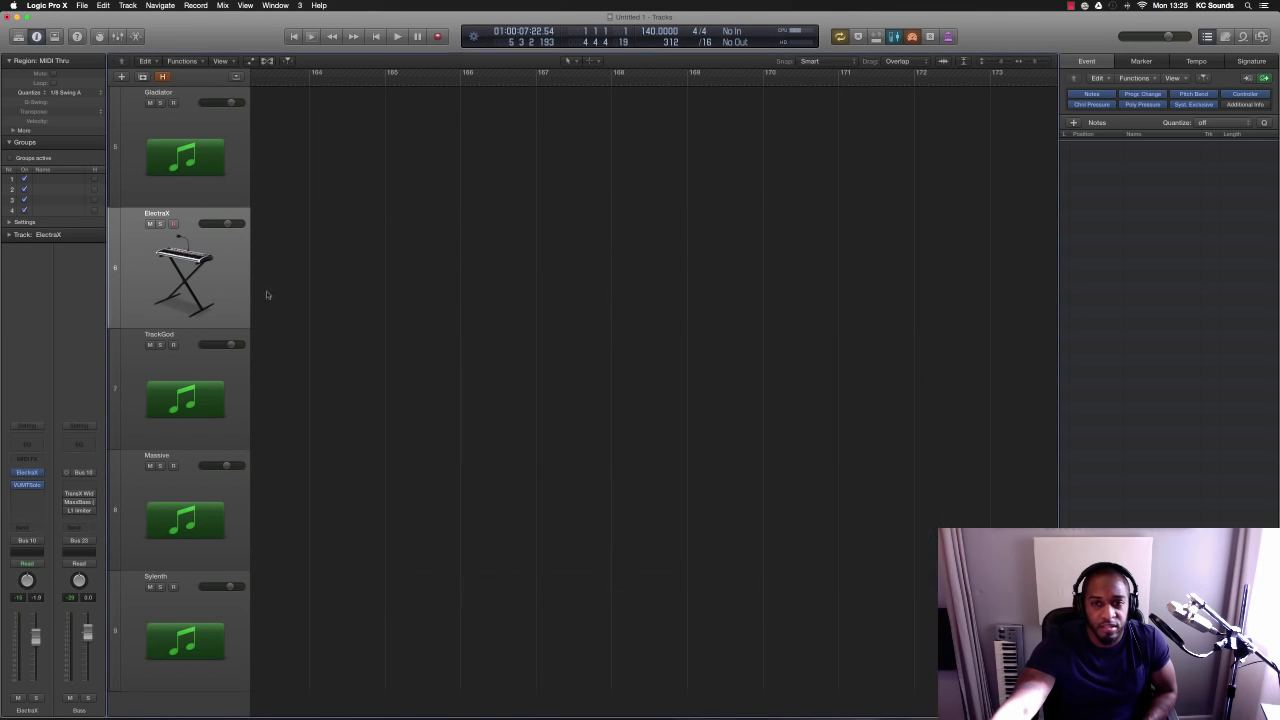
Reopen and close TrackGod, then Massive after switching it to its Synth view
click(175, 378)
click(28, 482)
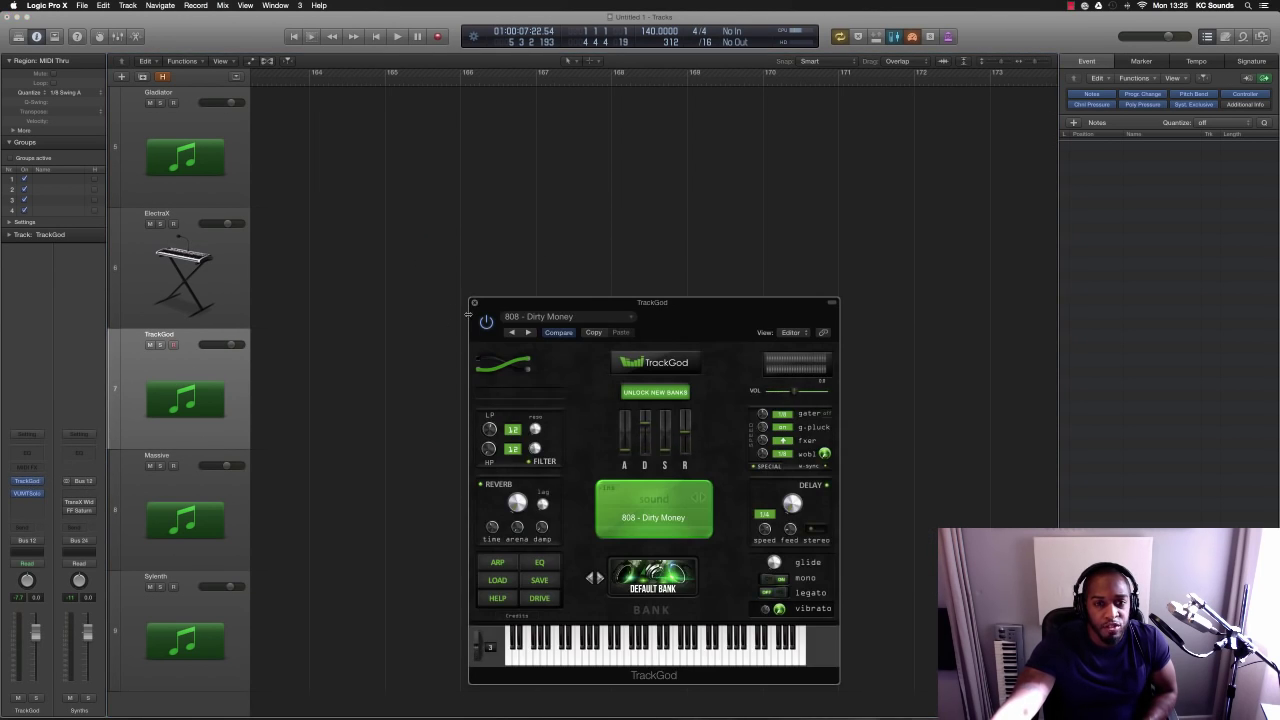
click(476, 304)
click(210, 495)
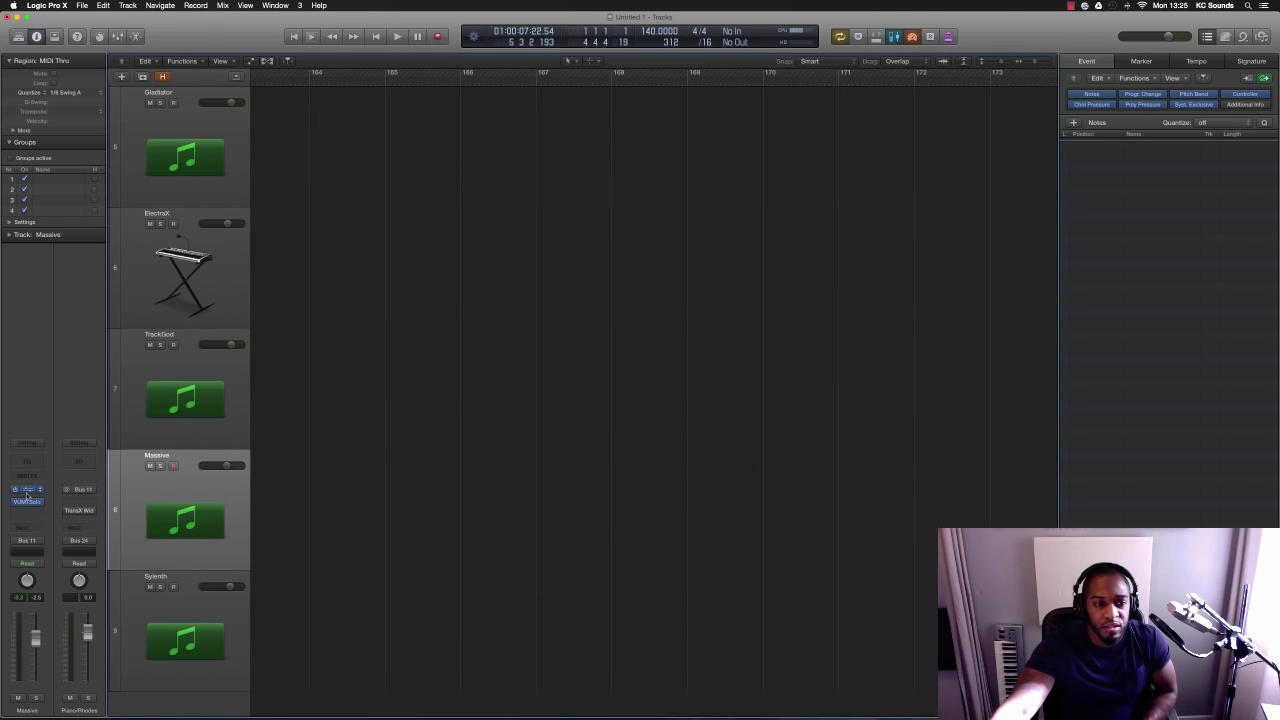
click(28, 489)
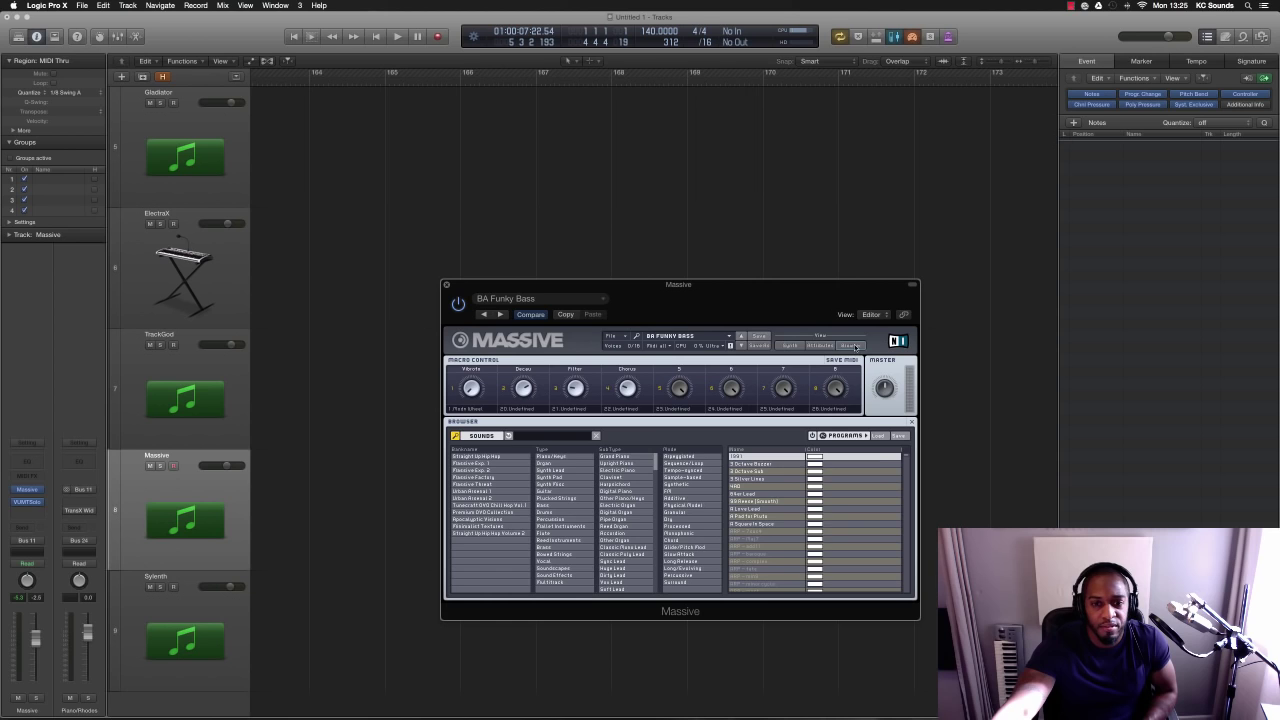
click(789, 345)
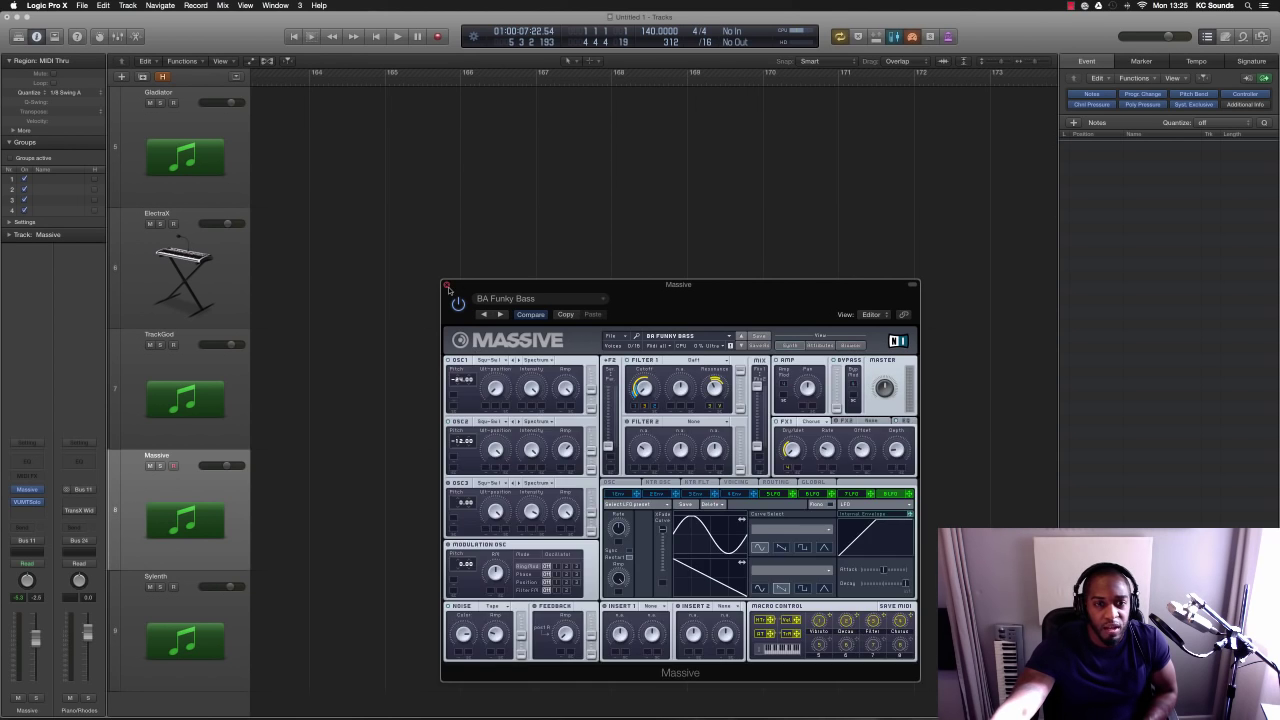
click(447, 285)
Reopen Sylenth1 on the Sylenth track, move its window up, and scroll from 075: GAT Double HP to 079: GAT Namun
click(181, 638)
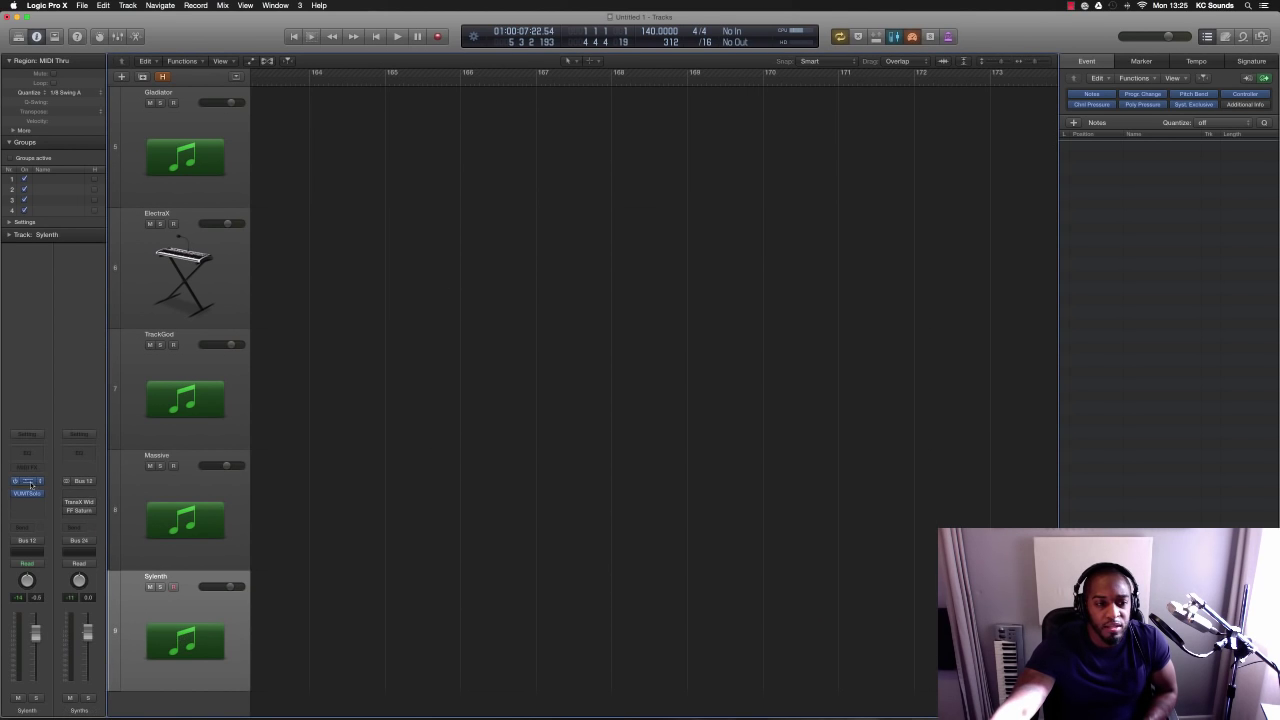
click(30, 482)
drag(691, 299, 719, 280)
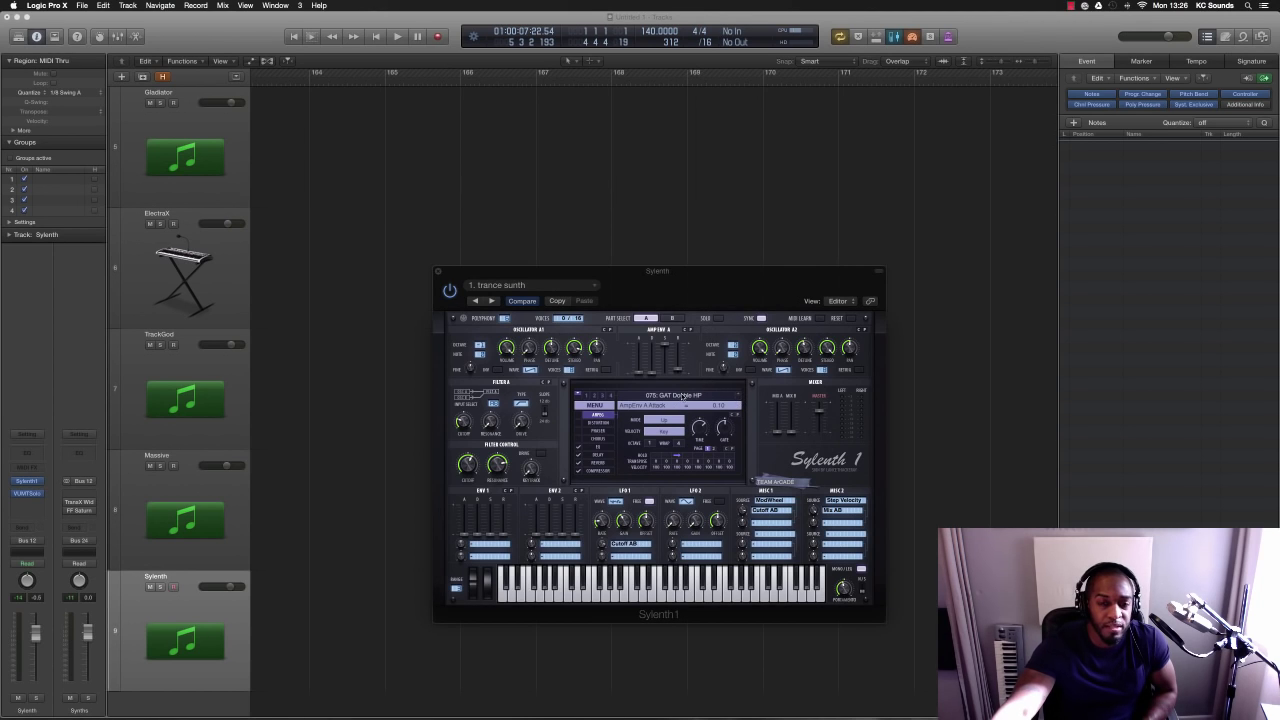
click(683, 396)
click(670, 388)
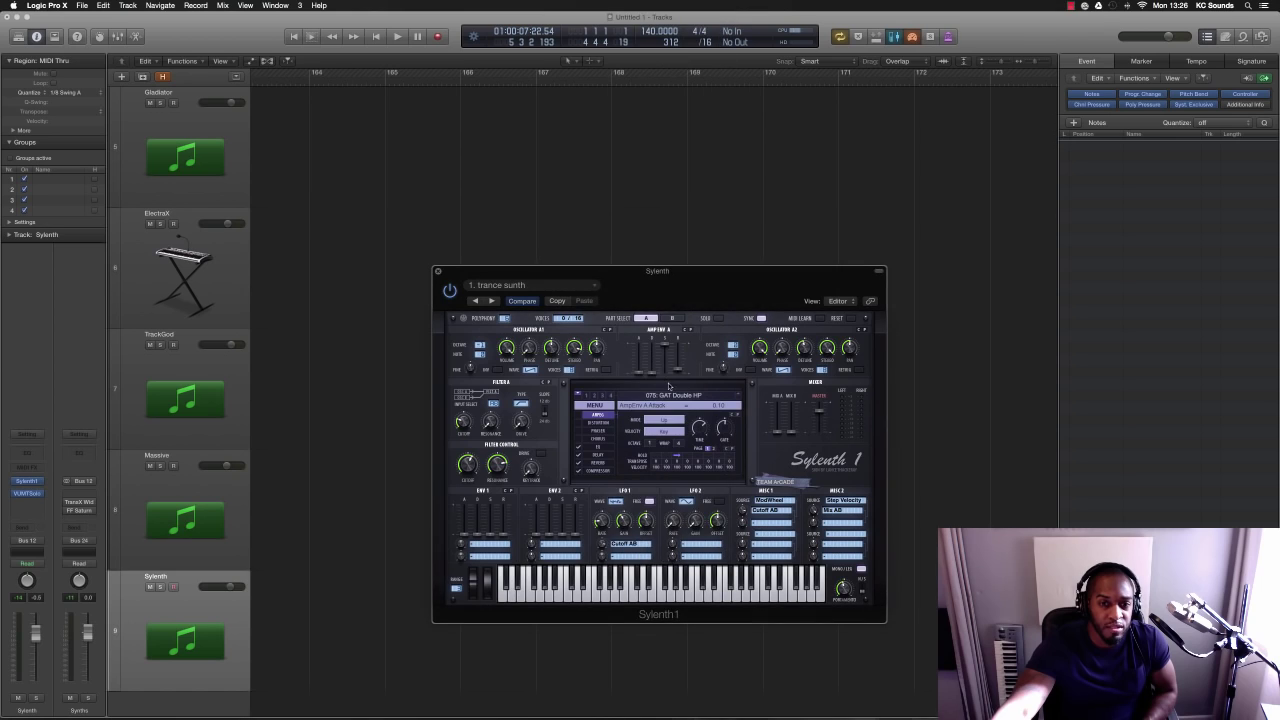
scroll(670, 395, down, 4)
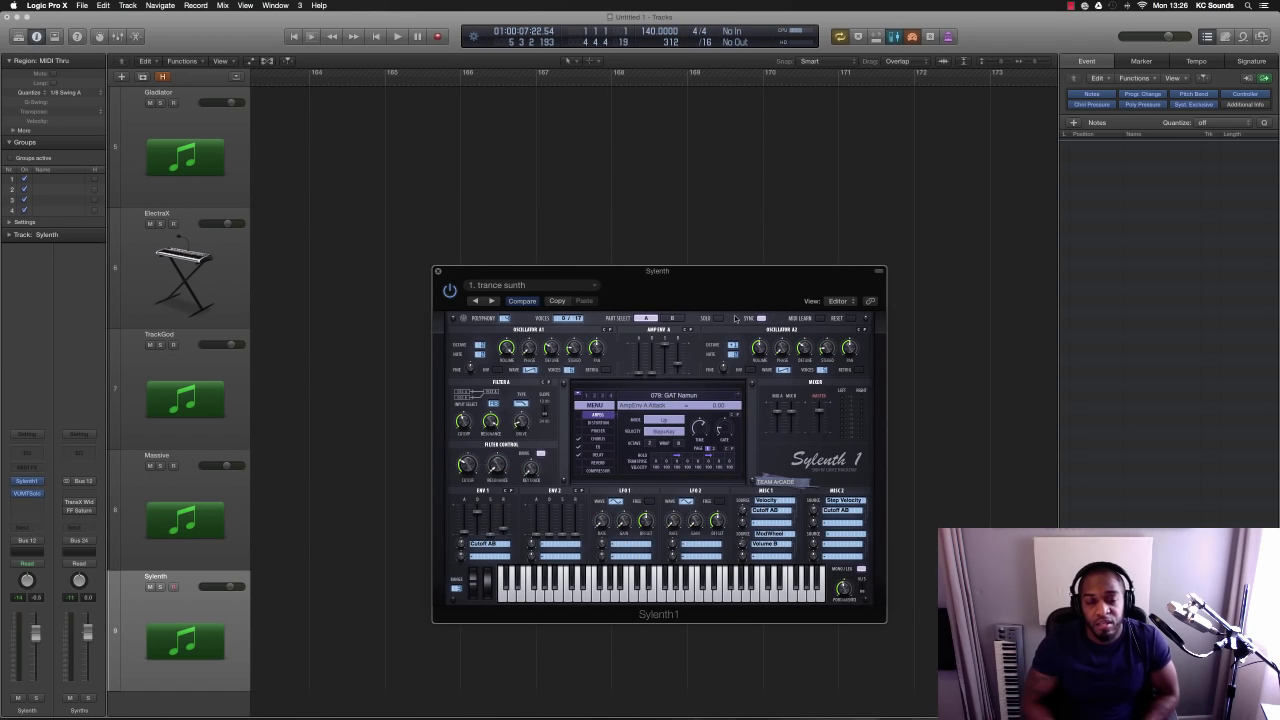